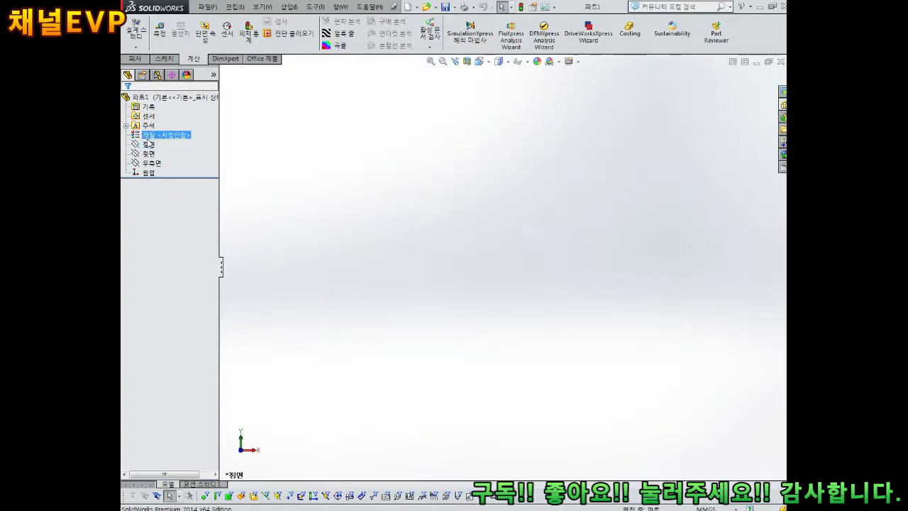
Start a sketch on the front plane (정면) and draw a horizontal line about 114 mm long from the origin
left_click(150, 145)
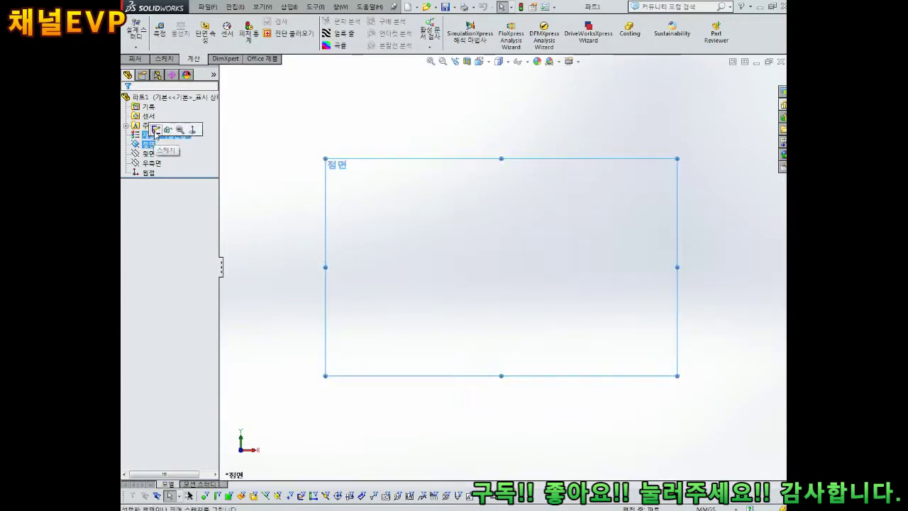
left_click(156, 134)
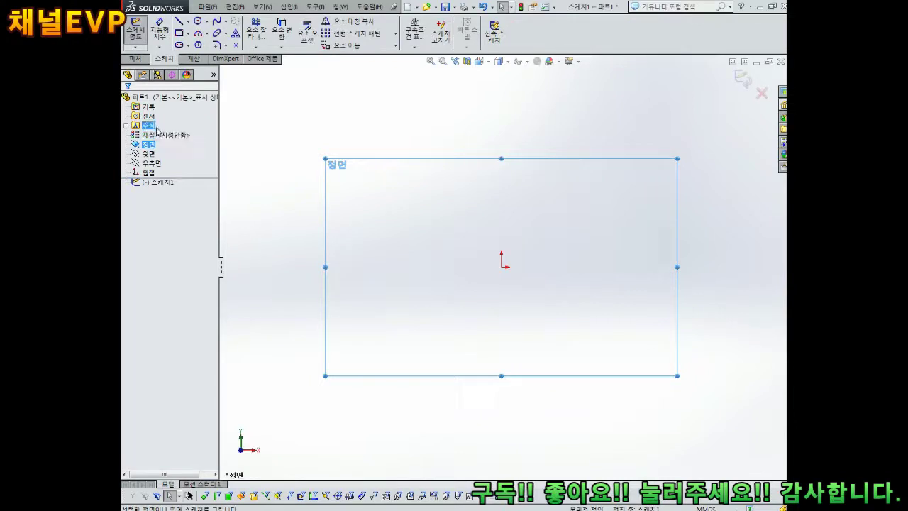
key("z")
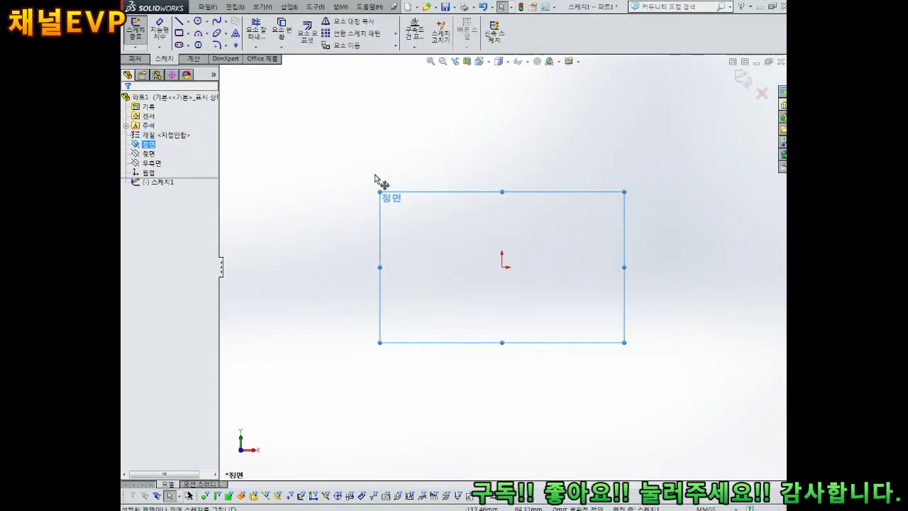
left_click(179, 22)
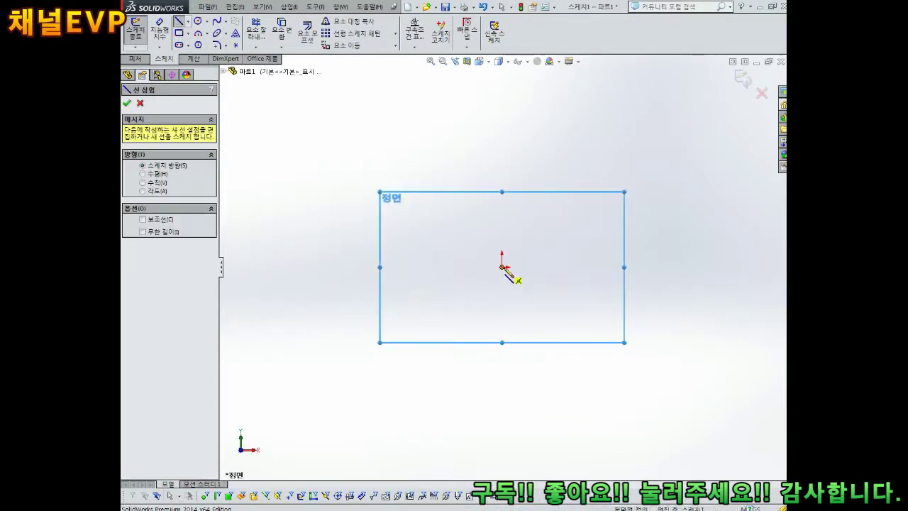
left_click_drag(503, 267, 659, 267)
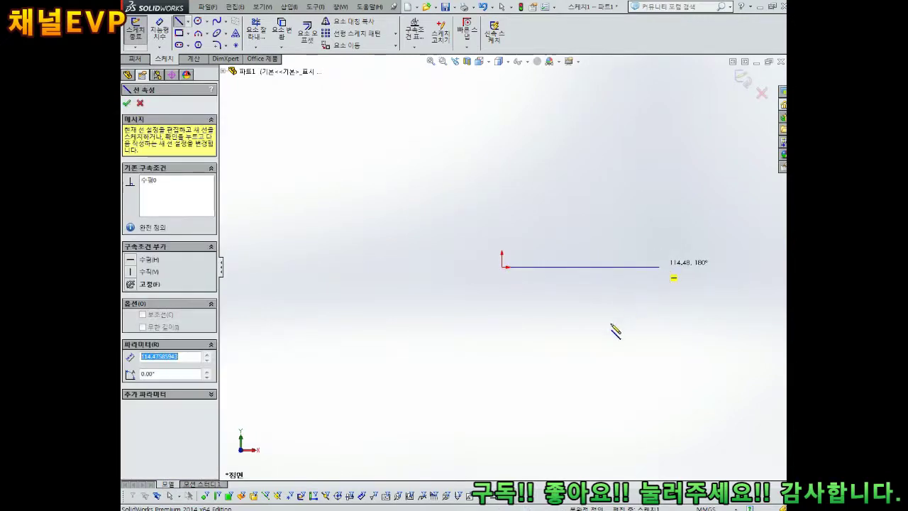
key("Escape")
Dimension the horizontal line to 100 mm and exit the sketch
left_click(589, 267)
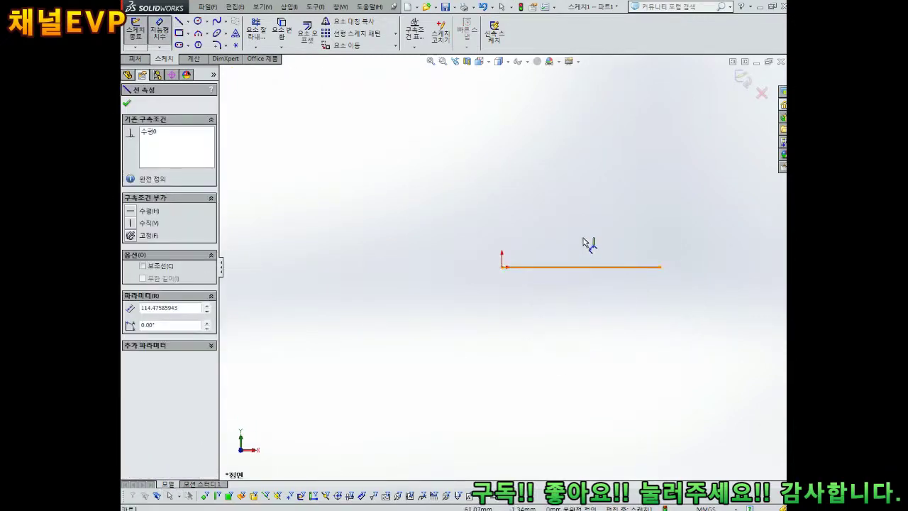
left_click(588, 244)
type("1")
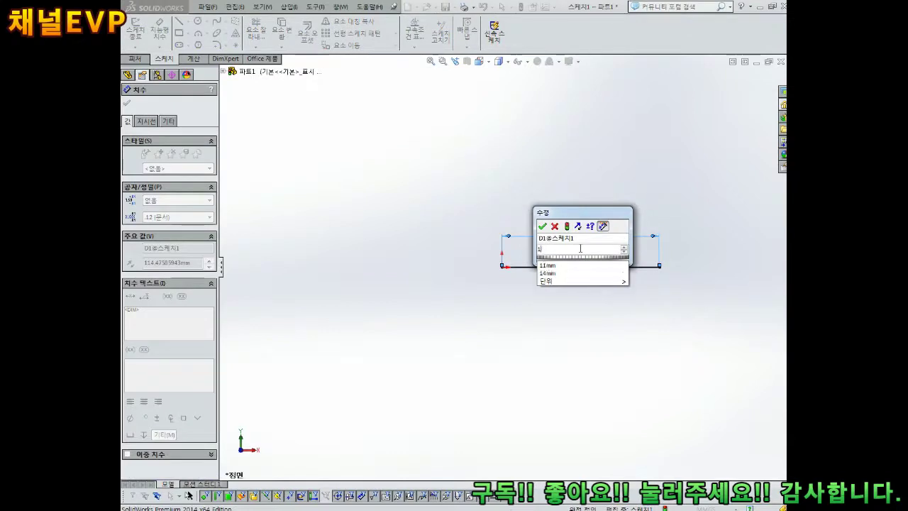
type("00")
key("Return")
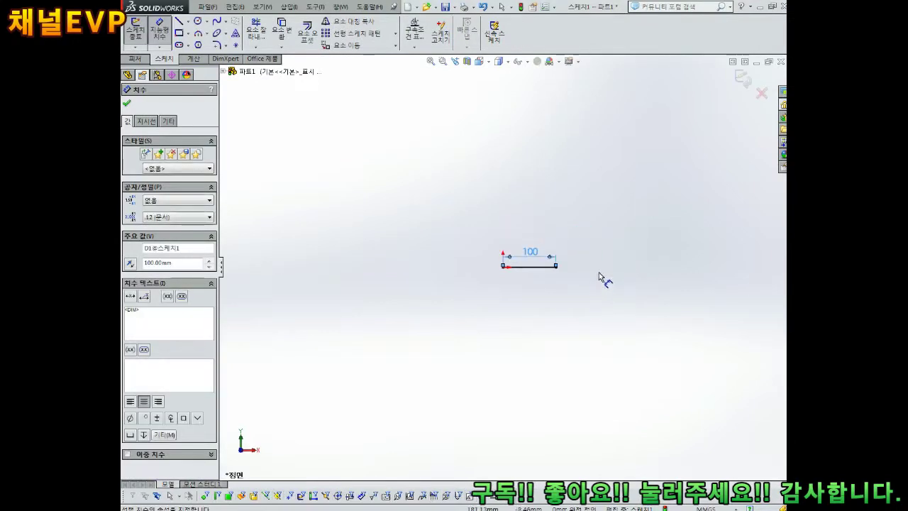
scroll(598, 277, "down", 3)
key("Escape")
scroll(603, 266, "down", 3)
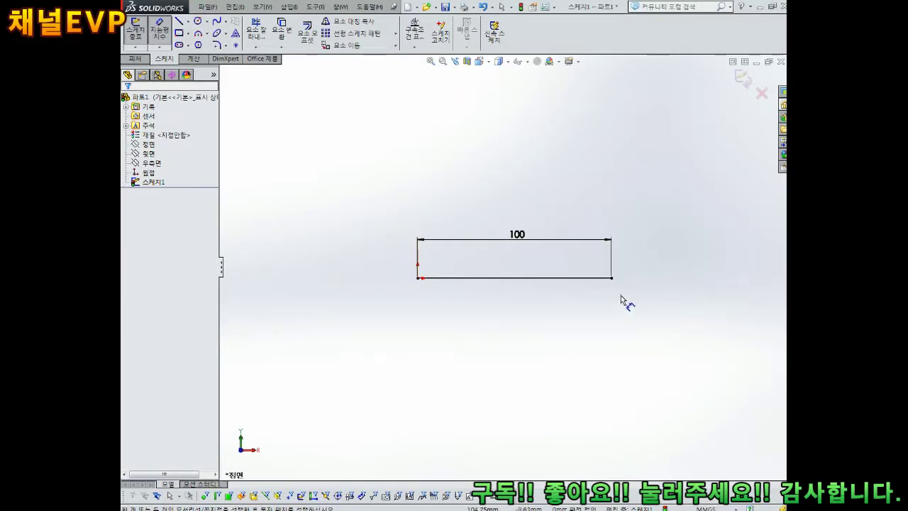
scroll(583, 284, "down", 1)
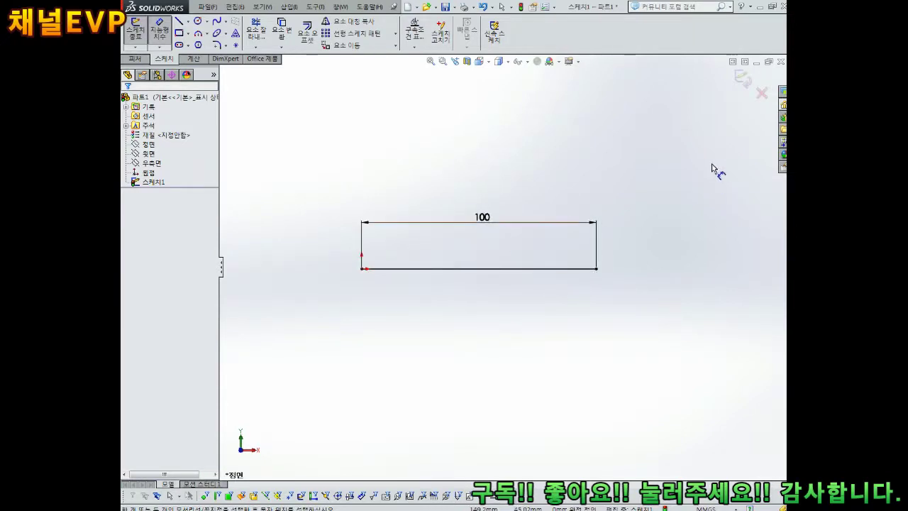
left_click(741, 78)
Start a reference plane using the right plane (우측면) as its first reference
mouse_move(673, 169)
middle_mouse_down()
mouse_move(606, 132)
mouse_move(612, 158)
mouse_move(600, 152)
mouse_move(564, 192)
mouse_move(545, 187)
mouse_move(602, 206)
middle_mouse_up()
scroll(509, 229, "down", 4)
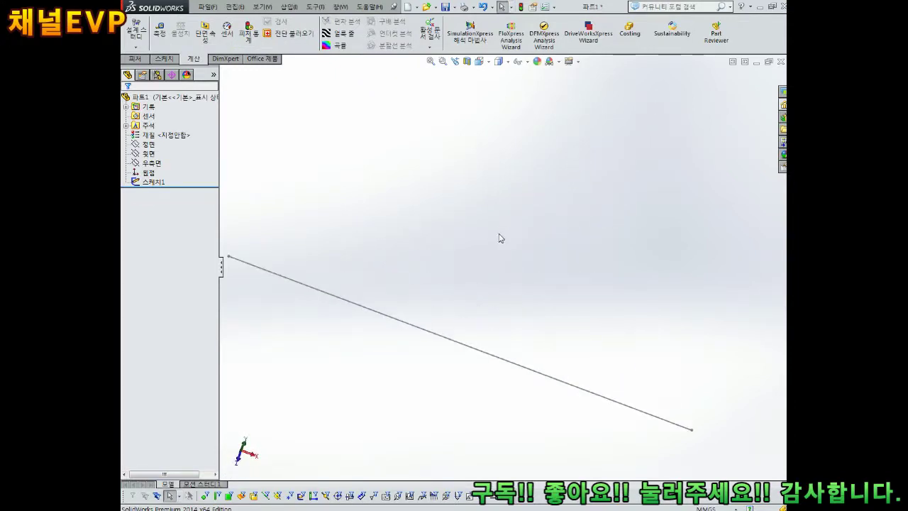
scroll(474, 292, "up", 4)
mouse_move(473, 292)
middle_mouse_down()
mouse_move(524, 203)
mouse_move(432, 331)
mouse_move(447, 202)
mouse_move(500, 208)
middle_mouse_up()
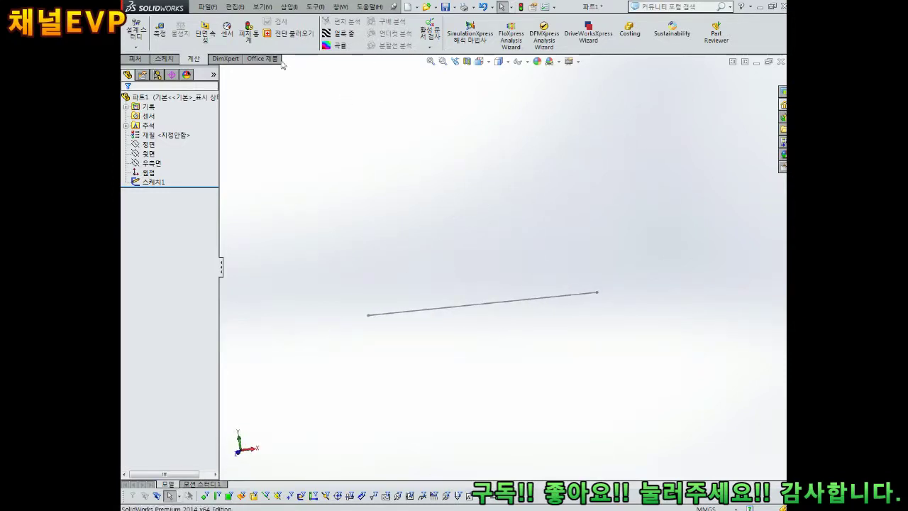
left_click(135, 59)
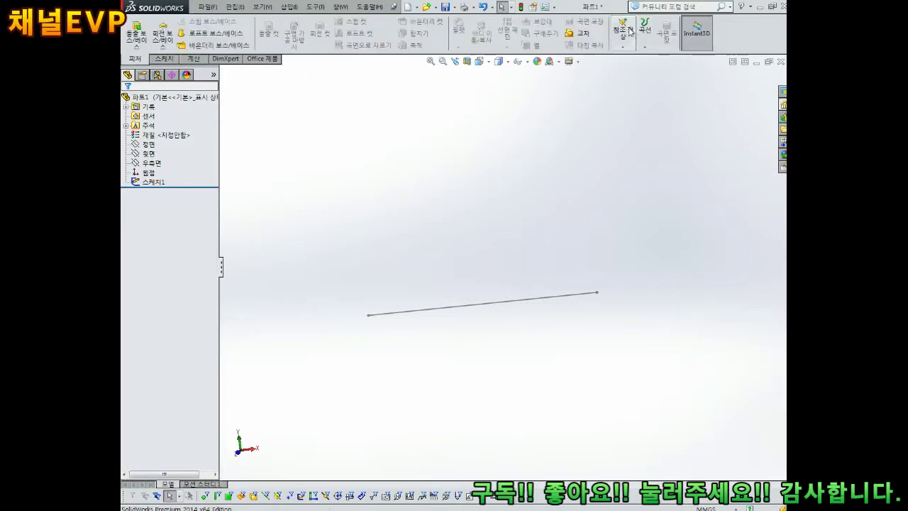
left_click(622, 31)
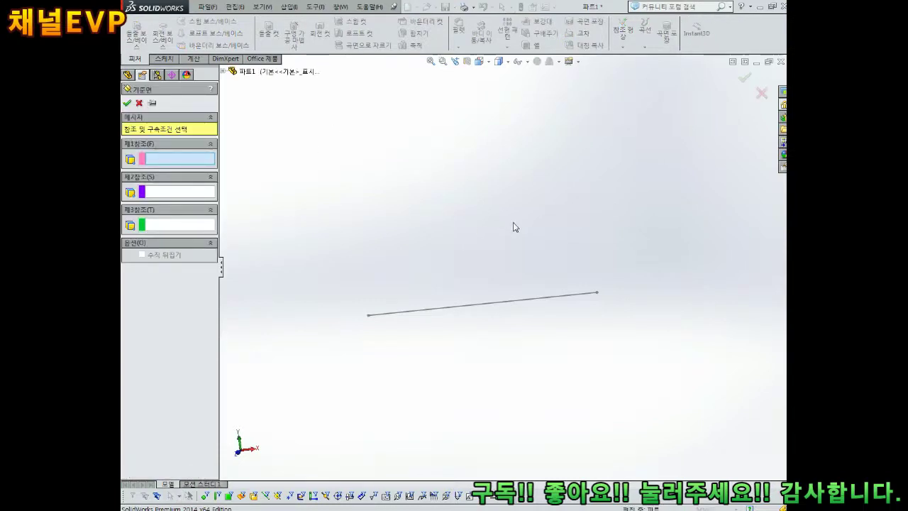
mouse_move(514, 227)
middle_mouse_down()
mouse_move(488, 203)
mouse_move(498, 225)
middle_mouse_up()
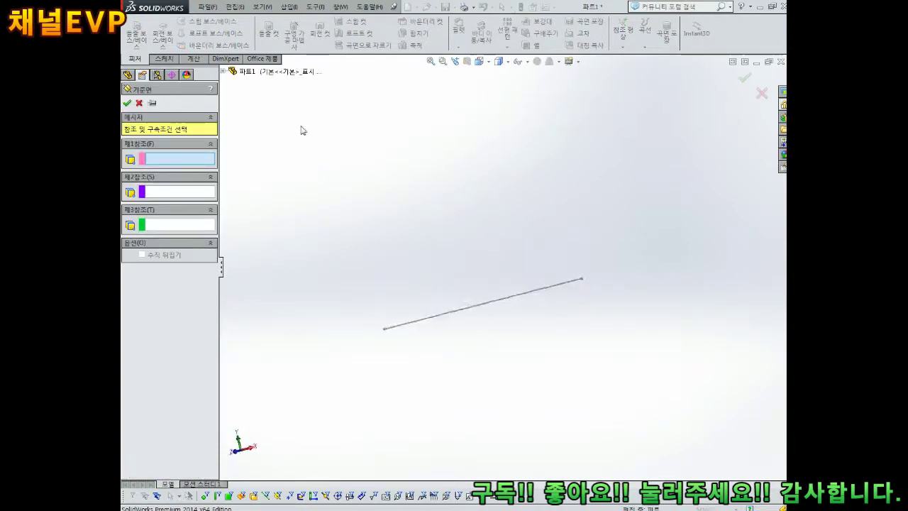
left_click(223, 71)
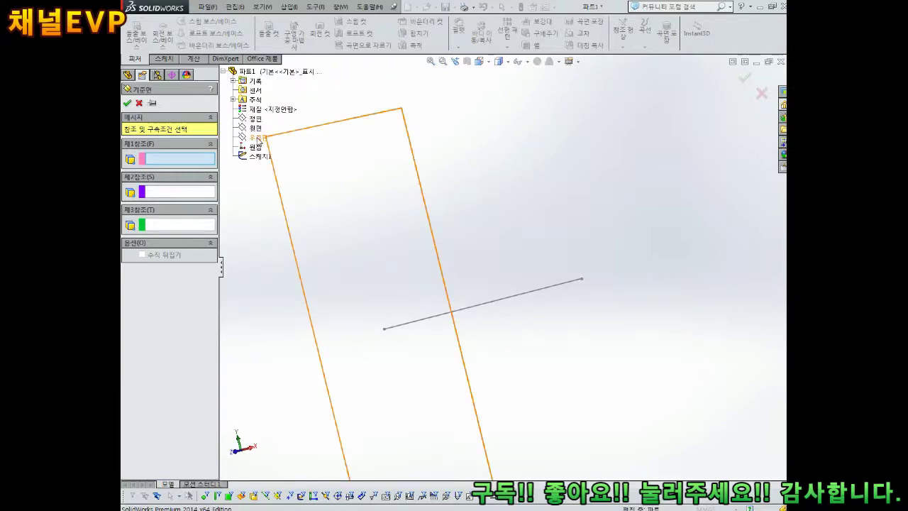
left_click(257, 138)
Use the line's far endpoint as the second reference and create the plane parallel to the right plane
middle_click_drag(489, 192, 559, 203)
scroll(419, 286, "down", 3)
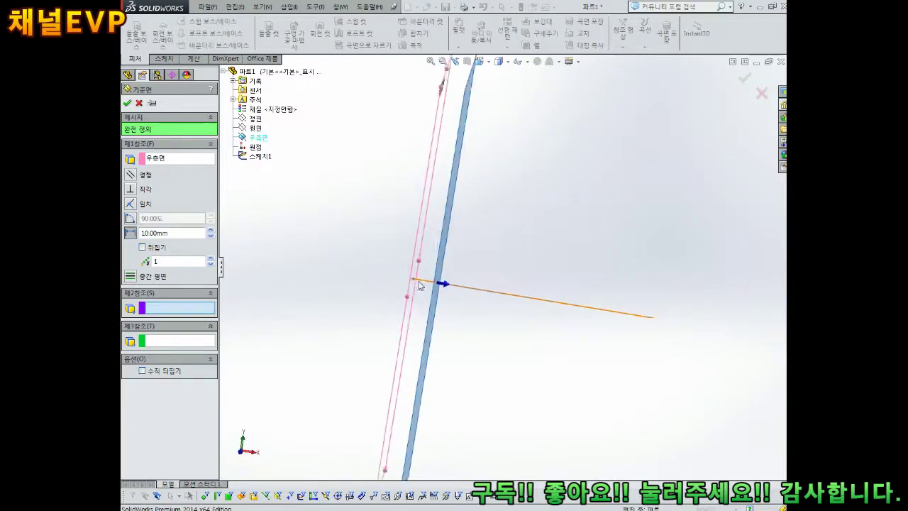
scroll(422, 284, "down", 1)
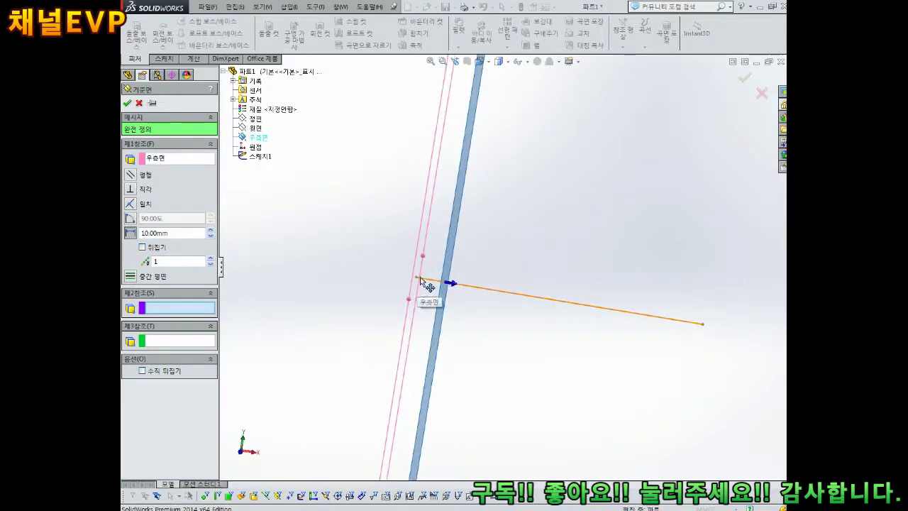
middle_click_drag(421, 281, 504, 247)
left_click(546, 268)
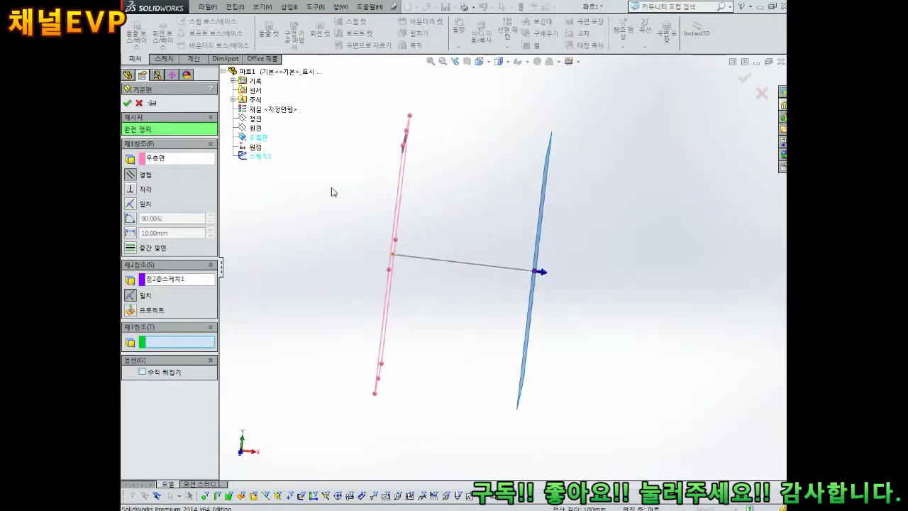
middle_click_drag(634, 300, 580, 287)
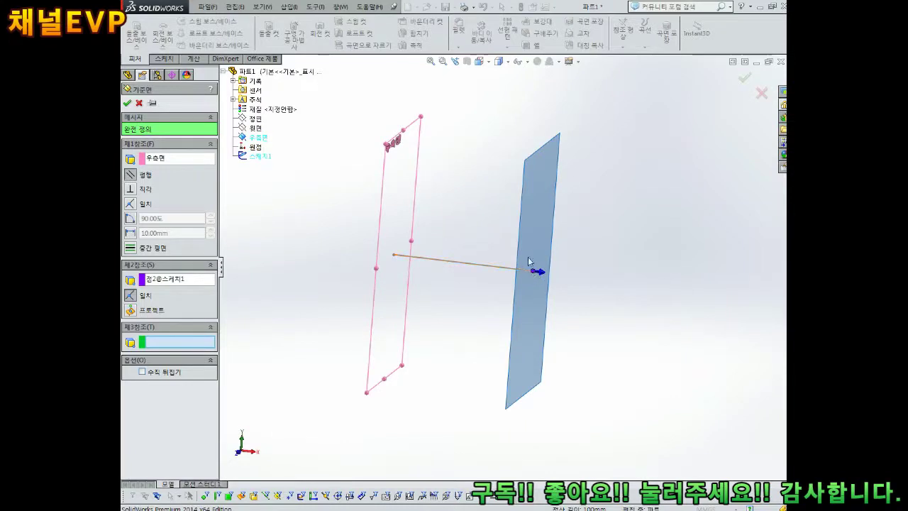
mouse_move(528, 261)
middle_mouse_down()
mouse_move(497, 300)
mouse_move(569, 286)
mouse_move(492, 255)
mouse_move(485, 280)
mouse_move(586, 219)
middle_mouse_up()
left_click(127, 104)
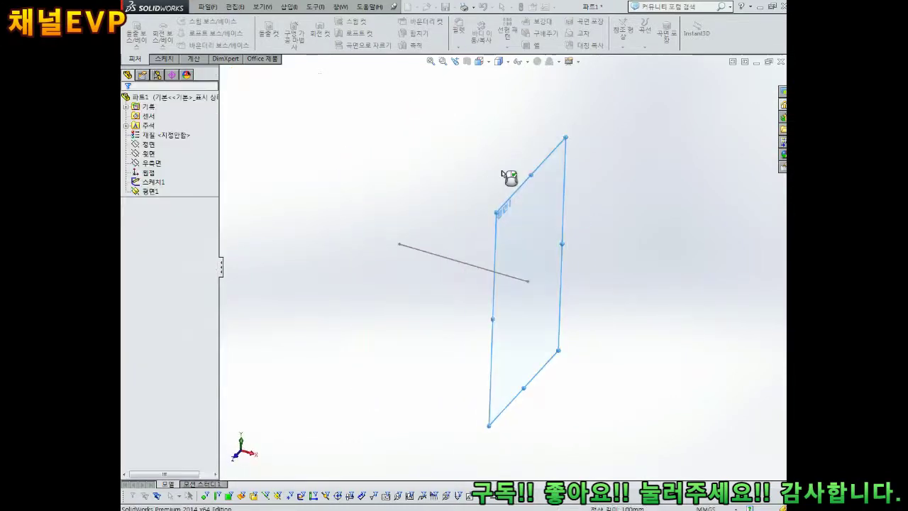
Open a new sketch on the reference plane at the line's end
middle_click_drag(369, 262, 395, 271)
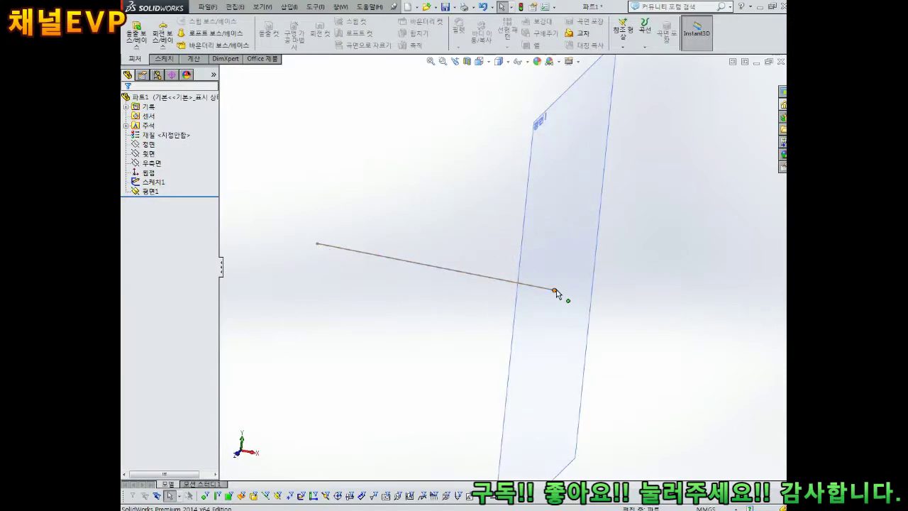
scroll(585, 245, "up", 3)
mouse_move(584, 245)
middle_mouse_down()
mouse_move(568, 211)
mouse_move(577, 120)
mouse_move(606, 219)
mouse_move(699, 288)
mouse_move(636, 223)
mouse_move(544, 178)
mouse_move(645, 209)
mouse_move(563, 213)
mouse_move(602, 272)
mouse_move(539, 187)
mouse_move(555, 239)
mouse_move(640, 248)
mouse_move(506, 274)
mouse_move(553, 213)
mouse_move(515, 282)
middle_mouse_up()
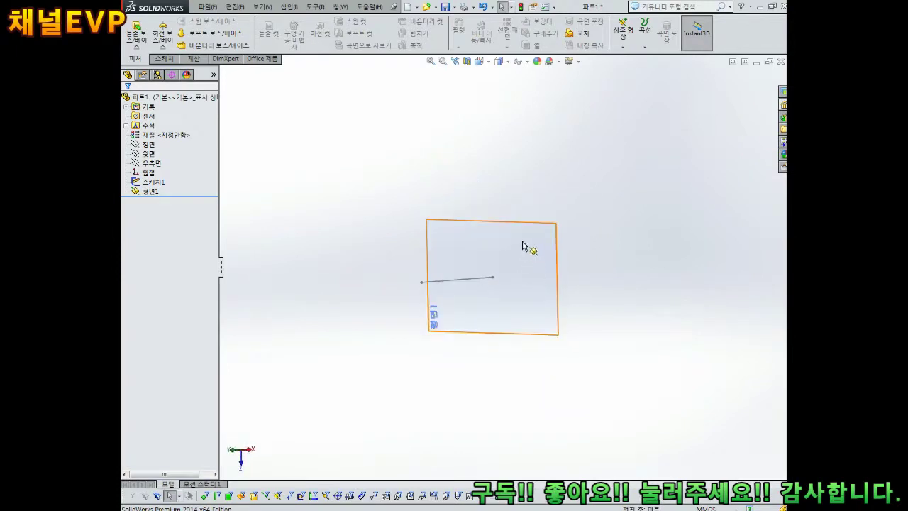
left_click(522, 245)
middle_click_drag(612, 267, 538, 273)
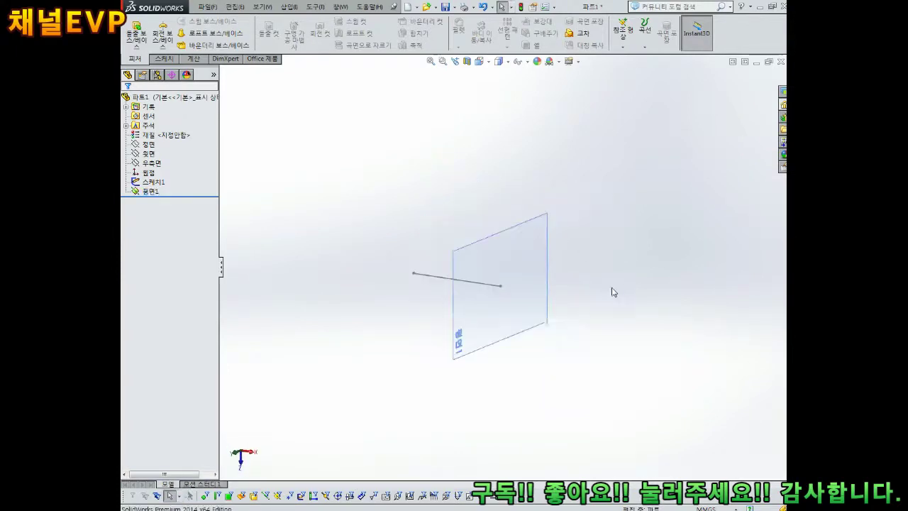
left_click(538, 255)
left_click(577, 224)
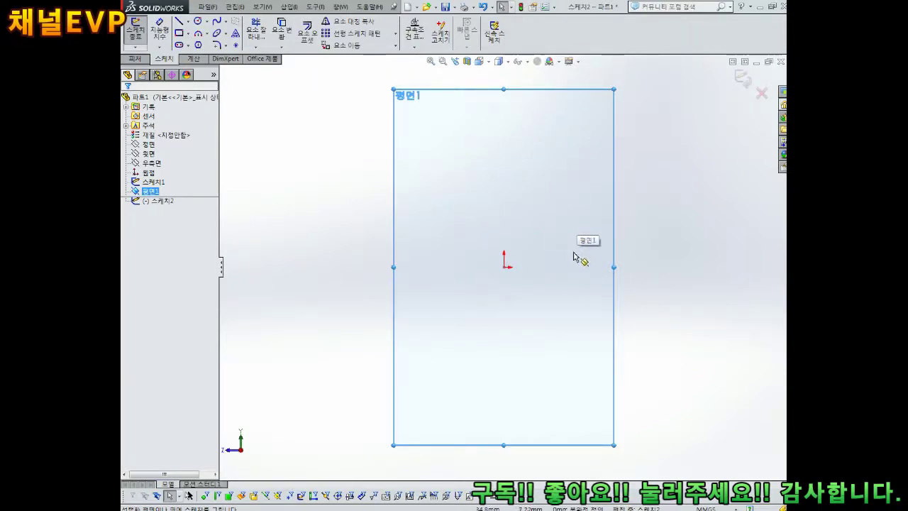
Draw a circle centred on the line's endpoint at the sketch origin
mouse_move(576, 250)
middle_mouse_down()
mouse_move(567, 251)
mouse_move(620, 254)
mouse_move(635, 265)
mouse_move(547, 251)
middle_mouse_up()
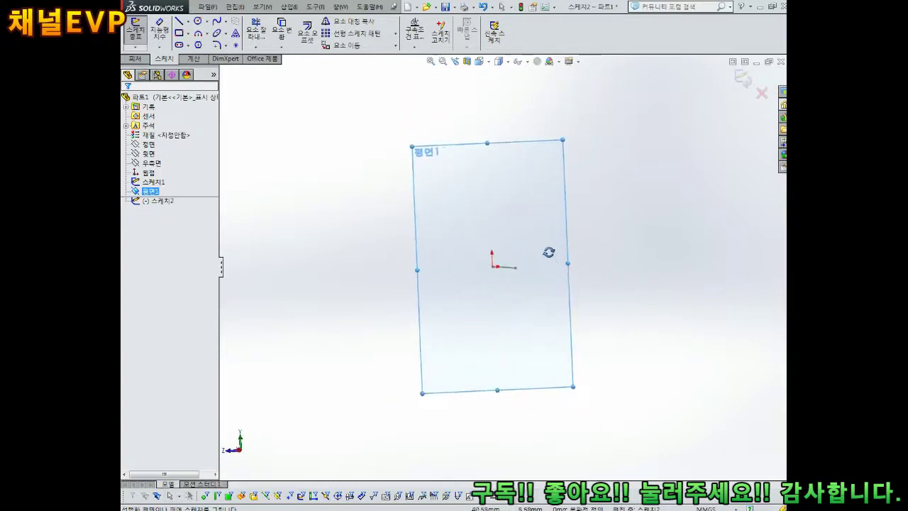
key("ctrl+8")
scroll(531, 283, "down", 5)
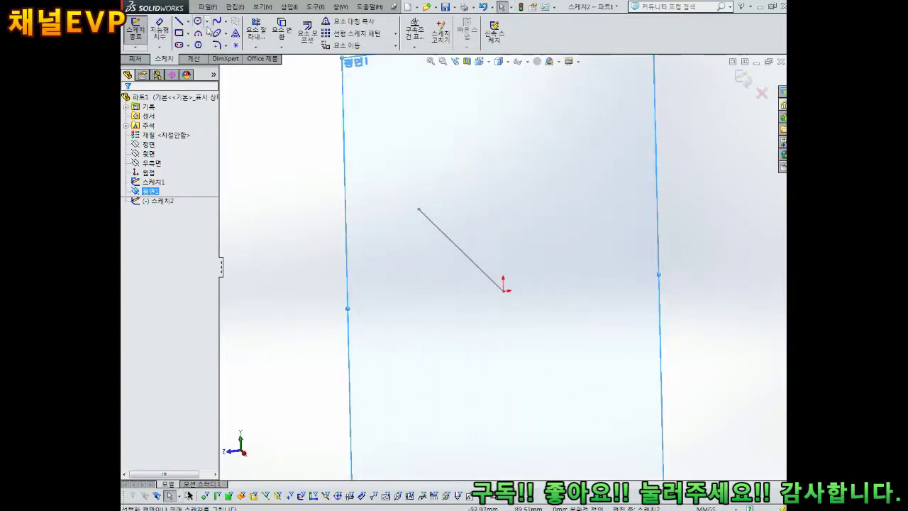
left_click(198, 21)
left_click(503, 290)
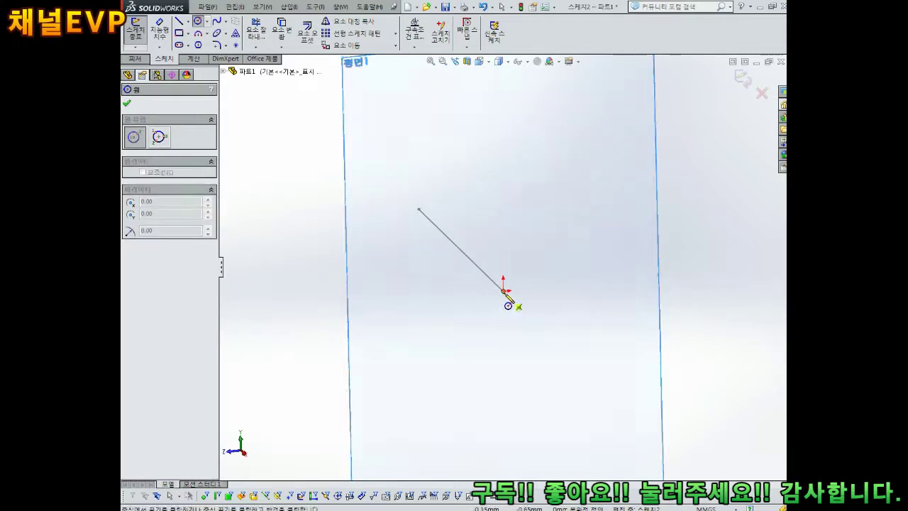
left_click(529, 279)
key("Escape")
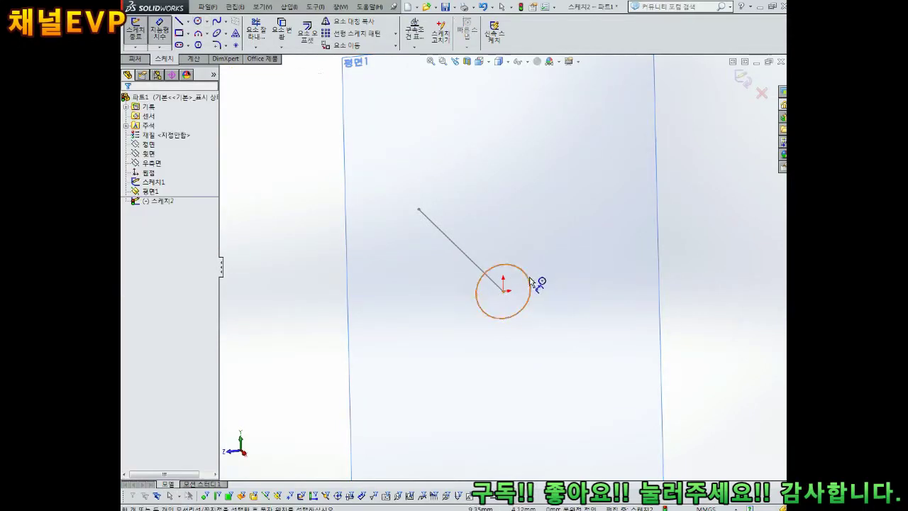
Dimension the circle's diameter to 10 mm and exit the sketch
left_click(530, 285)
left_click(560, 252)
type("10")
key("Return")
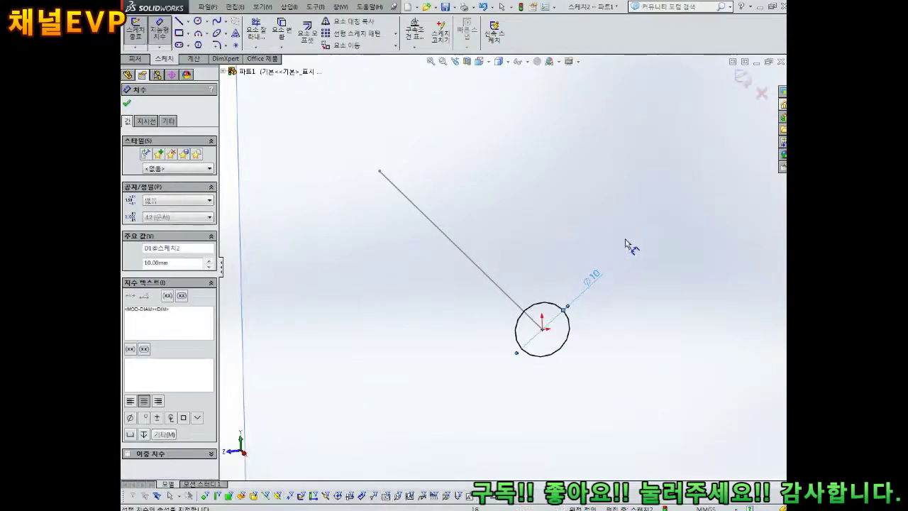
mouse_move(634, 245)
middle_mouse_down()
mouse_move(581, 276)
mouse_move(565, 248)
mouse_move(588, 287)
mouse_move(569, 248)
mouse_move(614, 260)
mouse_move(628, 257)
mouse_move(638, 238)
mouse_move(577, 236)
middle_mouse_up()
middle_click_drag(652, 206, 646, 178)
left_click(742, 78)
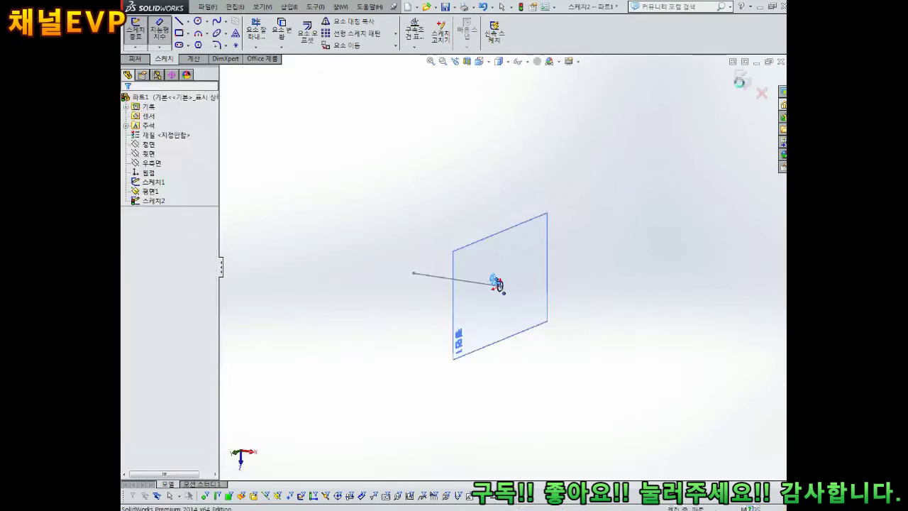
Examine the line sketch and the circle sketch from different angles and in the feature tree
middle_click_drag(495, 293, 553, 176)
right_click(553, 176)
middle_click_drag(468, 277, 408, 244)
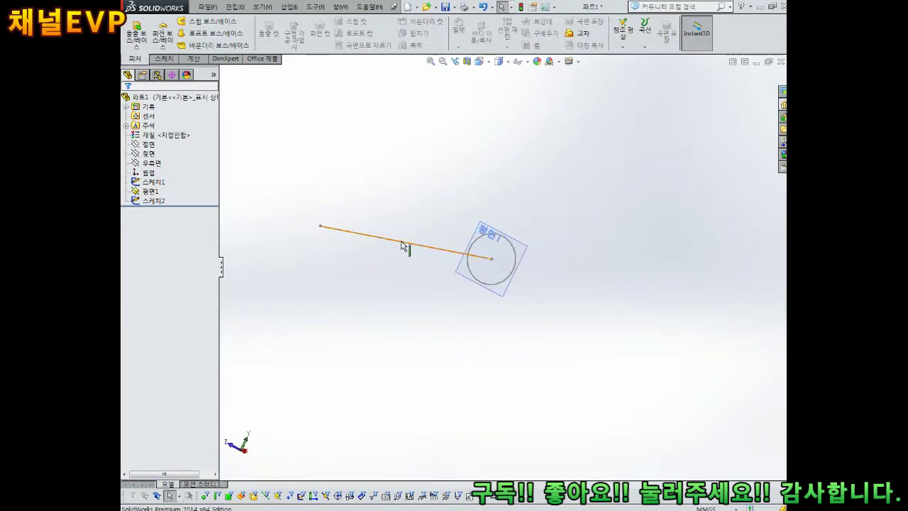
left_click(163, 183)
left_click(149, 174)
left_click(156, 182)
left_click(180, 189)
left_click(157, 201)
left_click(174, 204)
Sweep the circle sketch along the 100 mm line sketch to create a straight solid rod
mouse_move(406, 245)
middle_mouse_down()
mouse_move(517, 276)
mouse_move(561, 249)
mouse_move(522, 273)
mouse_move(467, 246)
middle_mouse_up()
scroll(466, 246, "down", 1)
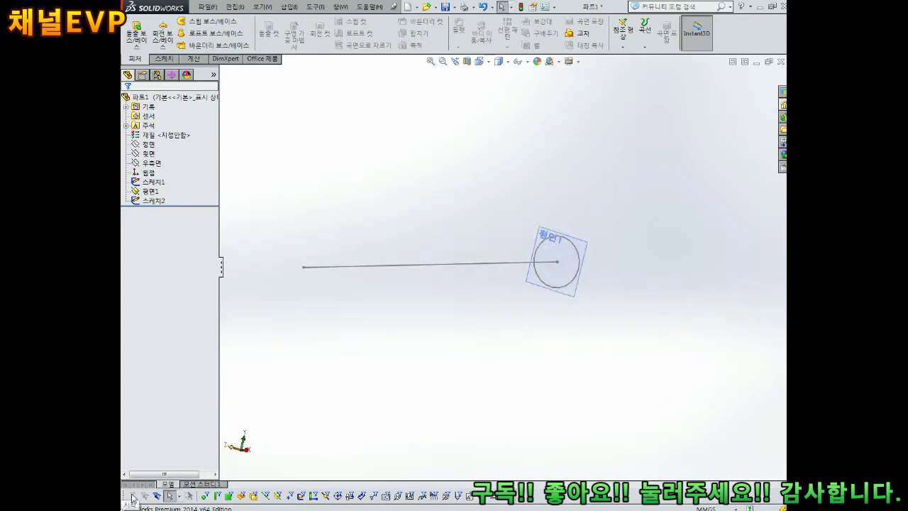
scroll(470, 247, "up", 1)
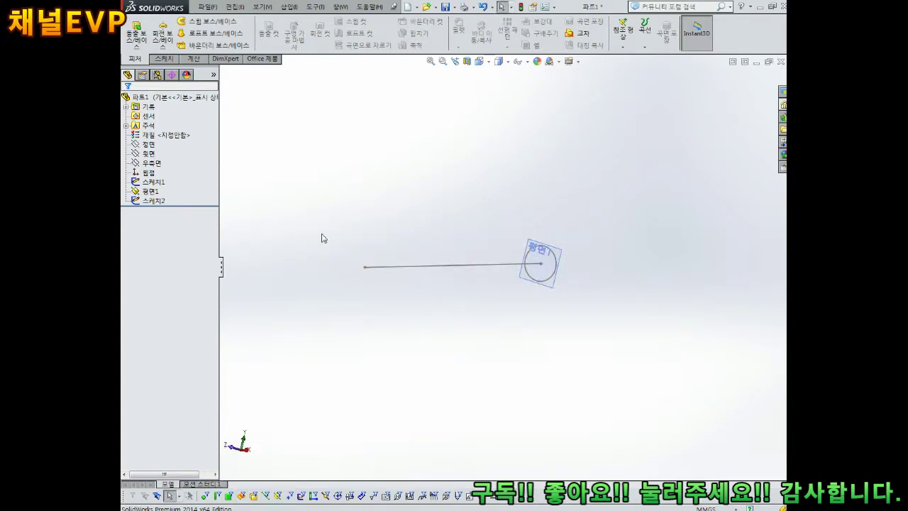
left_click(209, 25)
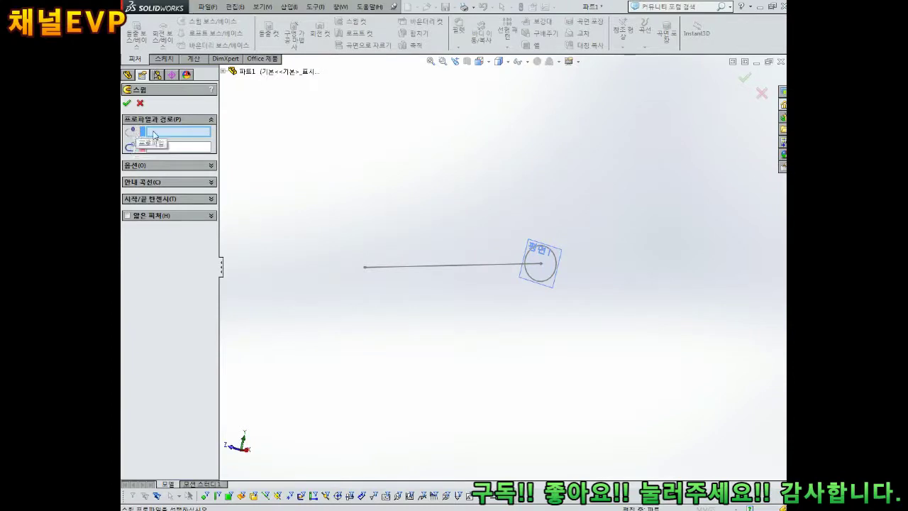
middle_click_drag(573, 280, 520, 197)
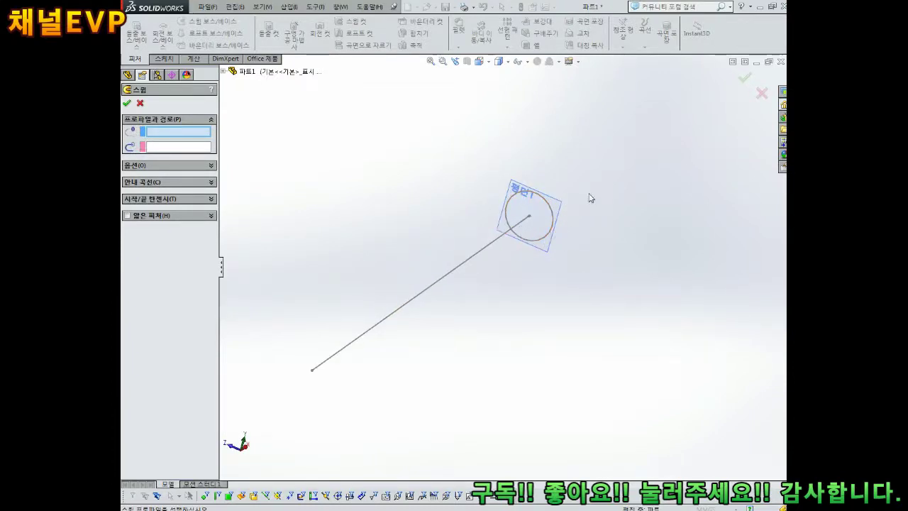
left_click(541, 244)
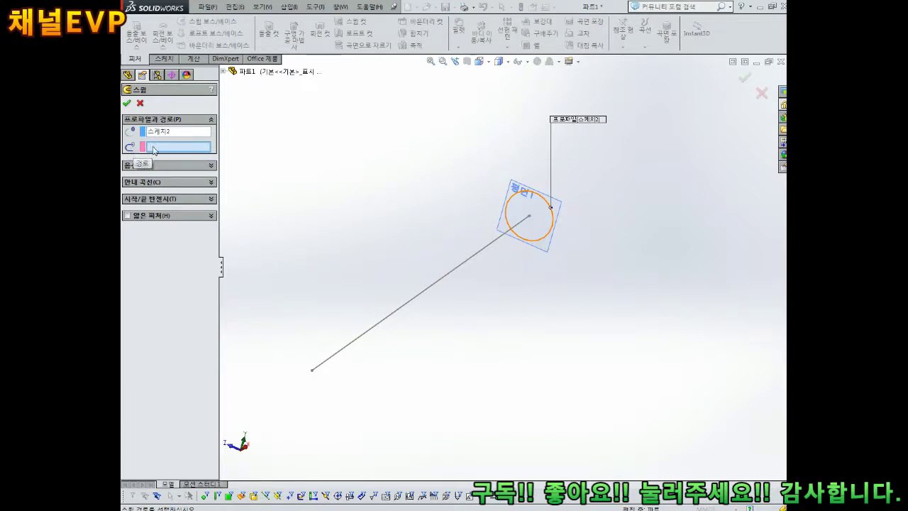
left_click(473, 255)
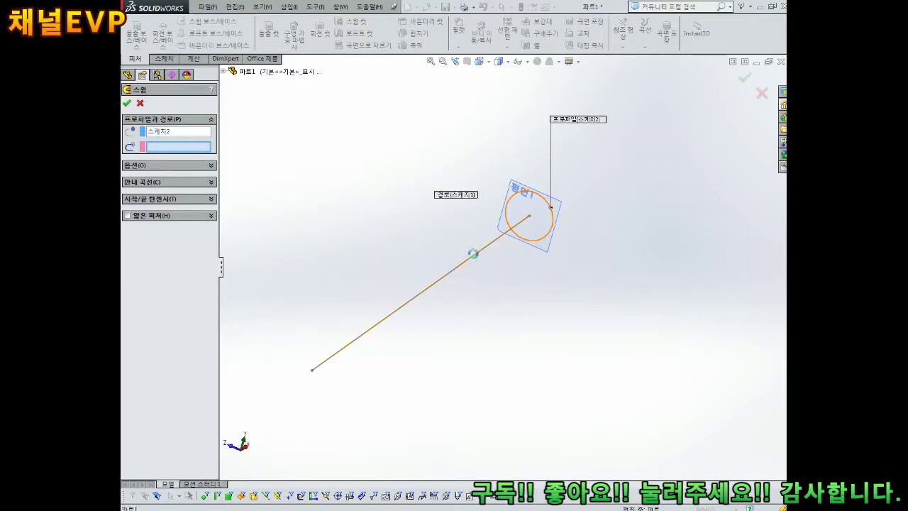
key("ctrl+1")
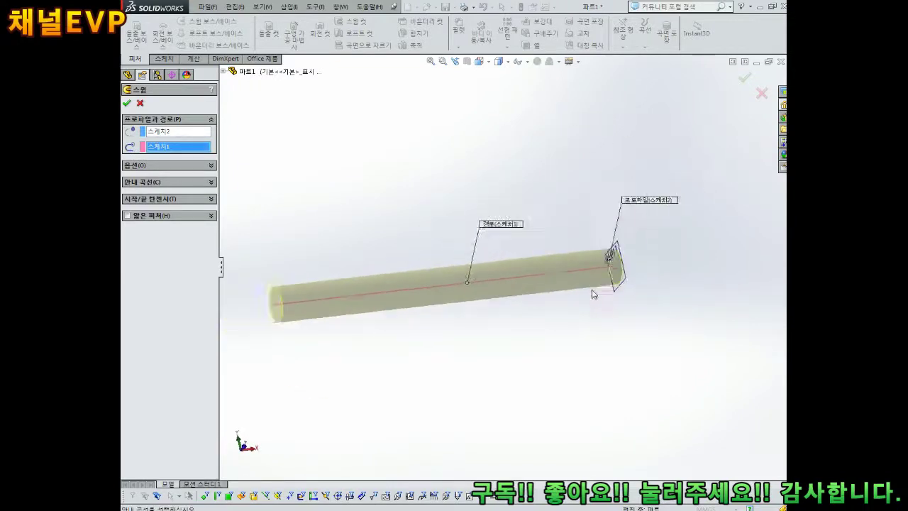
middle_click_drag(547, 319, 483, 298)
scroll(482, 235, "down", 2)
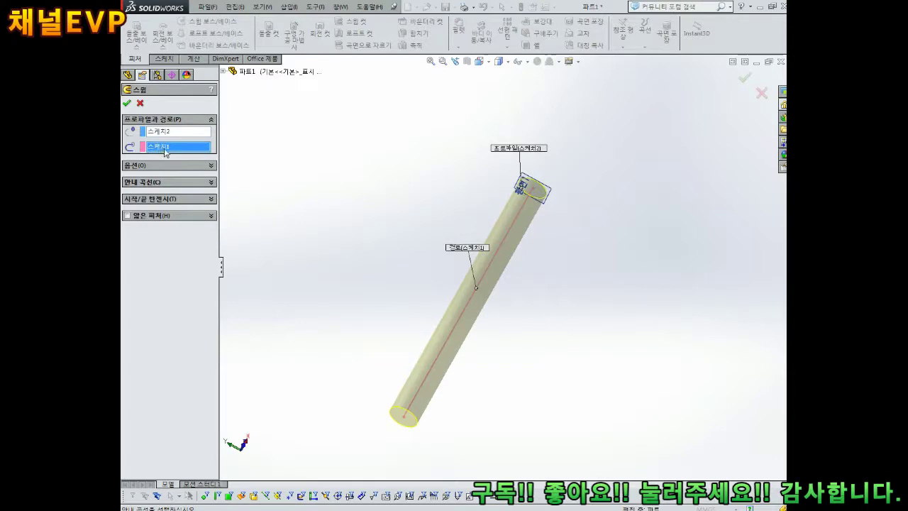
middle_click_drag(509, 281, 289, 182)
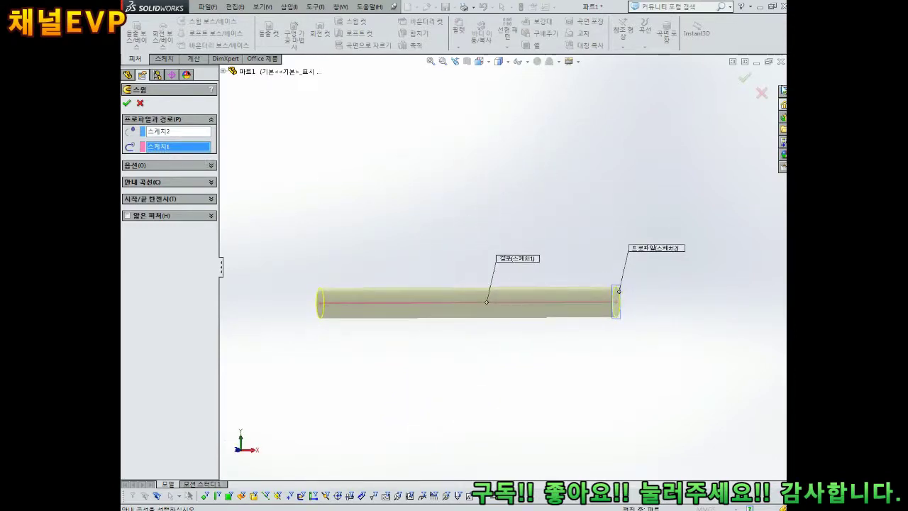
left_click(747, 79)
Delete the sweep feature while keeping its circle and line sketches
mouse_move(642, 176)
middle_mouse_down()
mouse_move(596, 237)
mouse_move(521, 304)
middle_mouse_up()
scroll(477, 332, "down", 3)
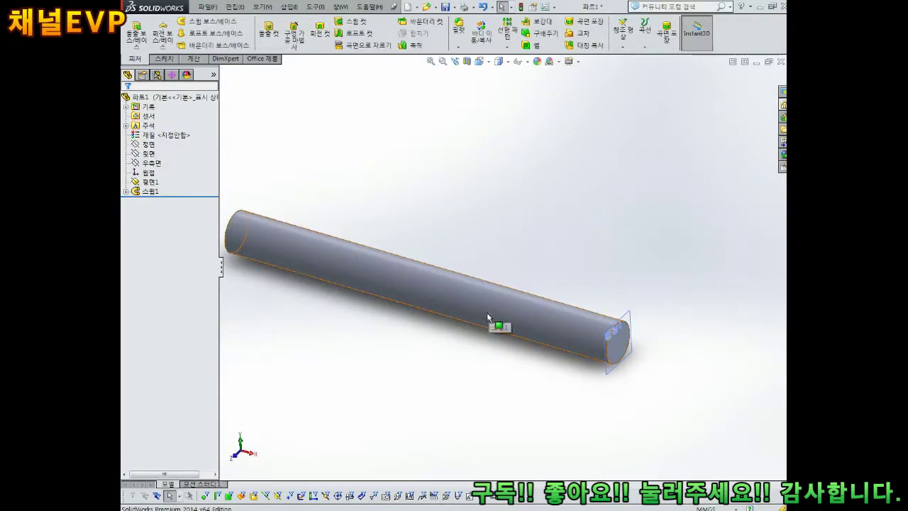
scroll(488, 319, "up", 3)
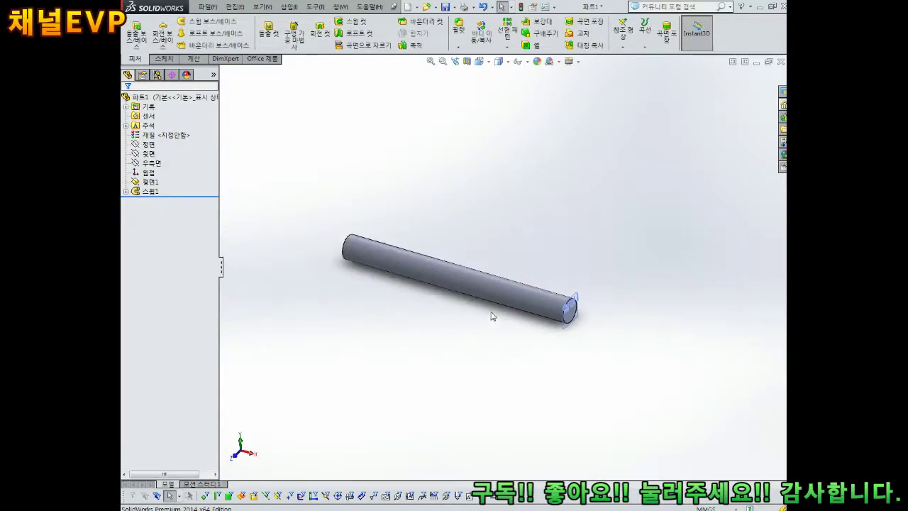
middle_click_drag(470, 310, 507, 268)
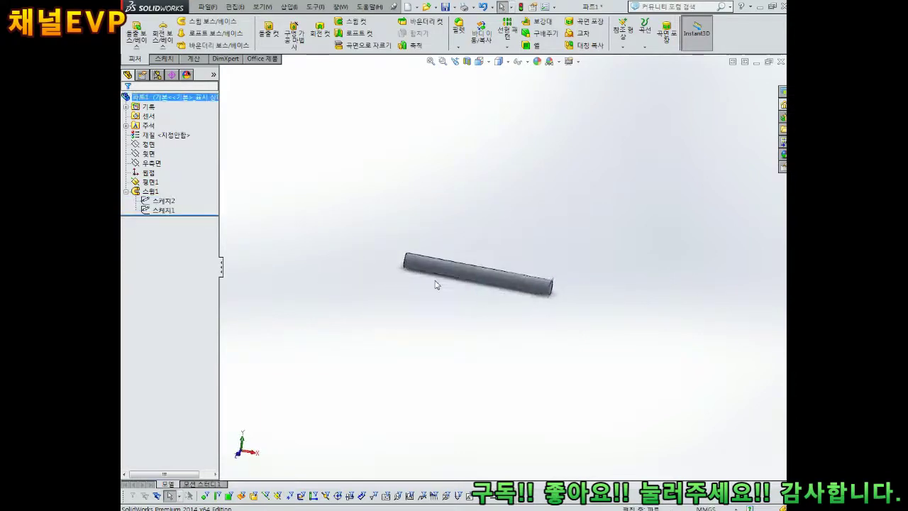
scroll(436, 285, "down", 3)
left_click(162, 210)
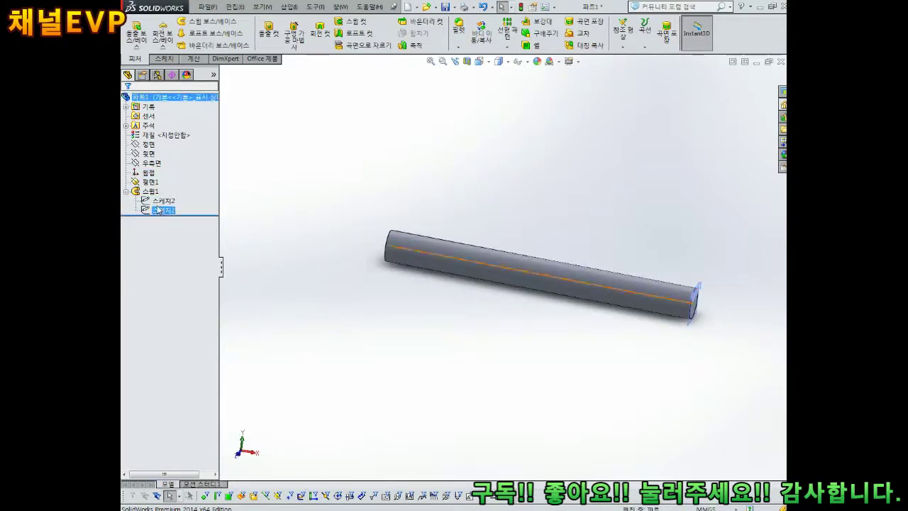
left_click(152, 191)
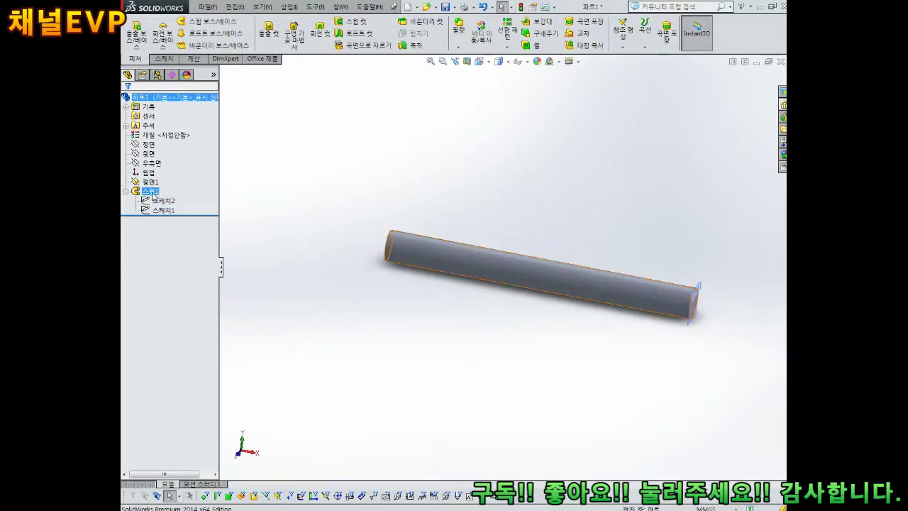
right_click(152, 195)
left_click(261, 238)
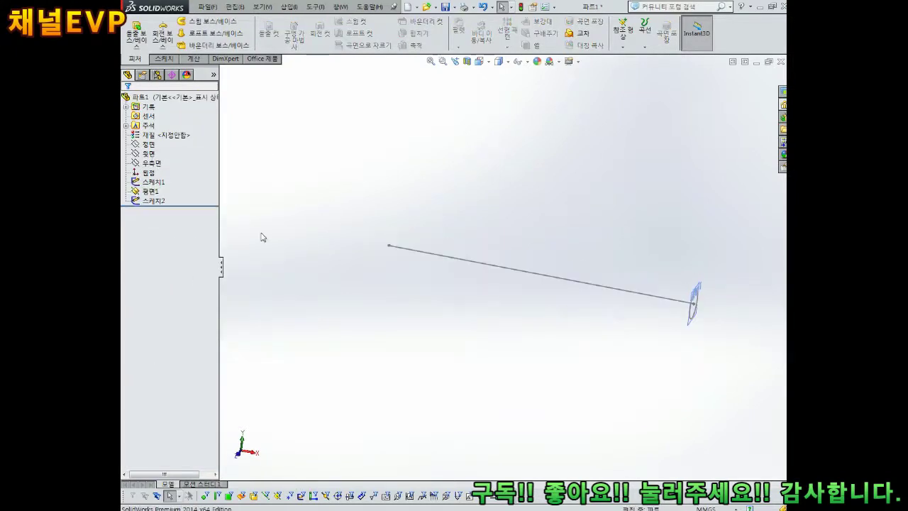
Examine the remaining line sketch and circle sketch in the model and the feature tree
scroll(498, 257, "up", 2)
middle_click_drag(498, 256, 485, 268)
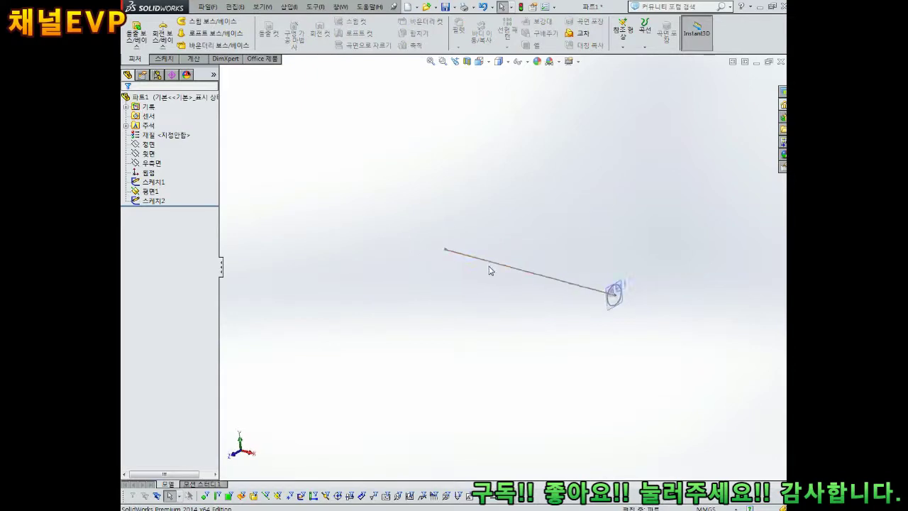
scroll(494, 282, "down", 2)
scroll(495, 278, "up", 1)
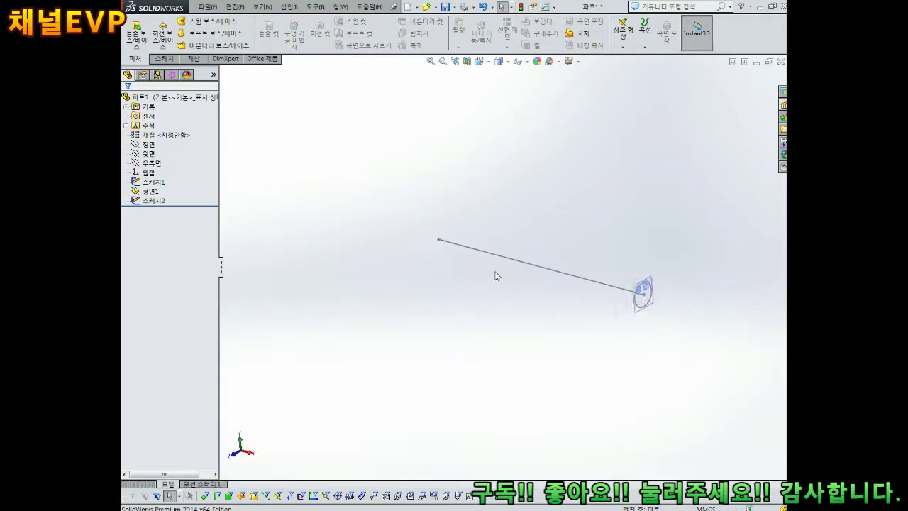
left_click(153, 183)
left_click(153, 201)
left_click(345, 212)
middle_click_drag(609, 300, 612, 290)
left_click(145, 183)
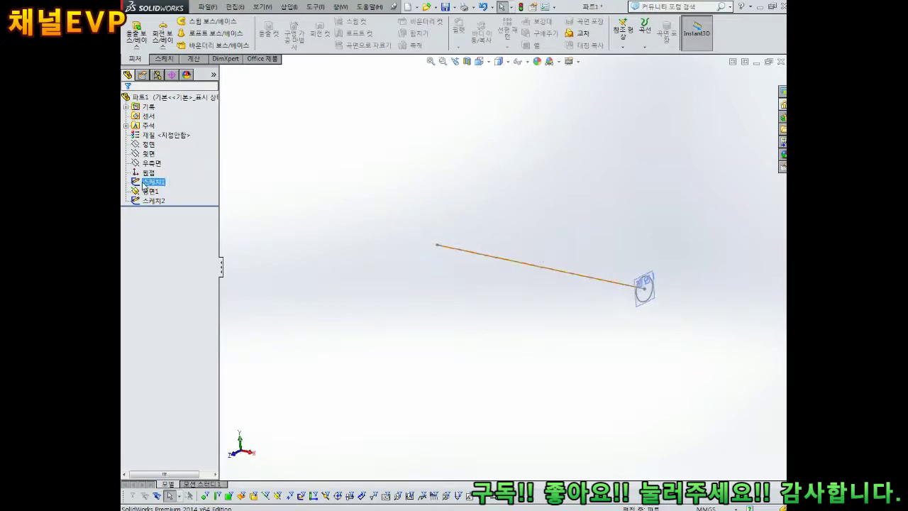
left_click(150, 186)
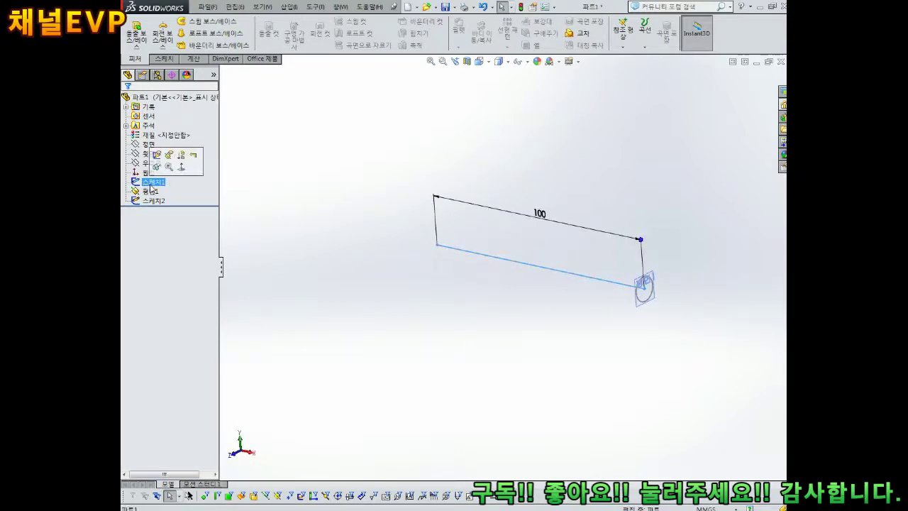
left_click(543, 345)
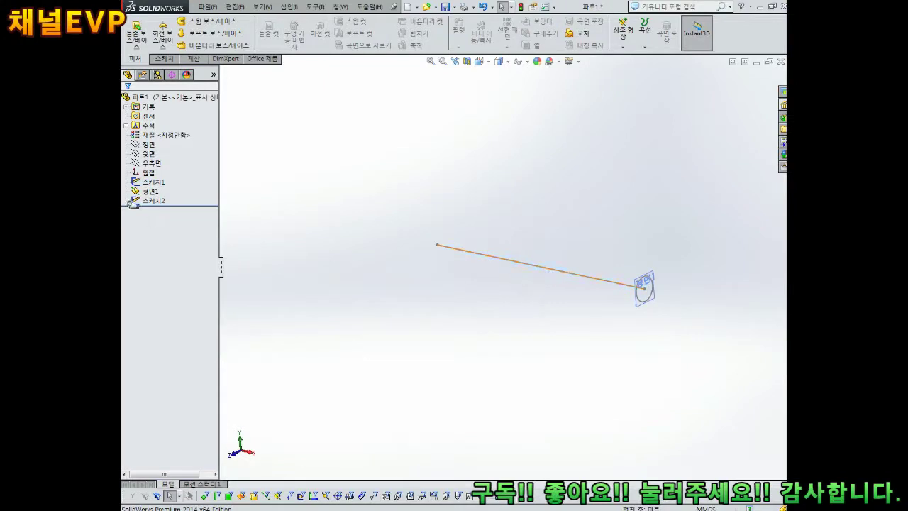
Reopen the line sketch and draw a second, nearly vertical line about 65 mm long downward from the origin
left_click(151, 182)
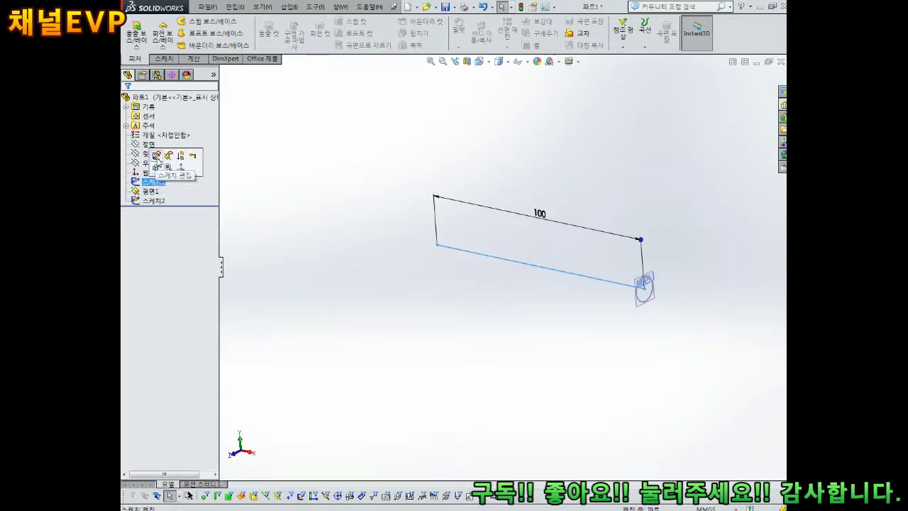
left_click(156, 156)
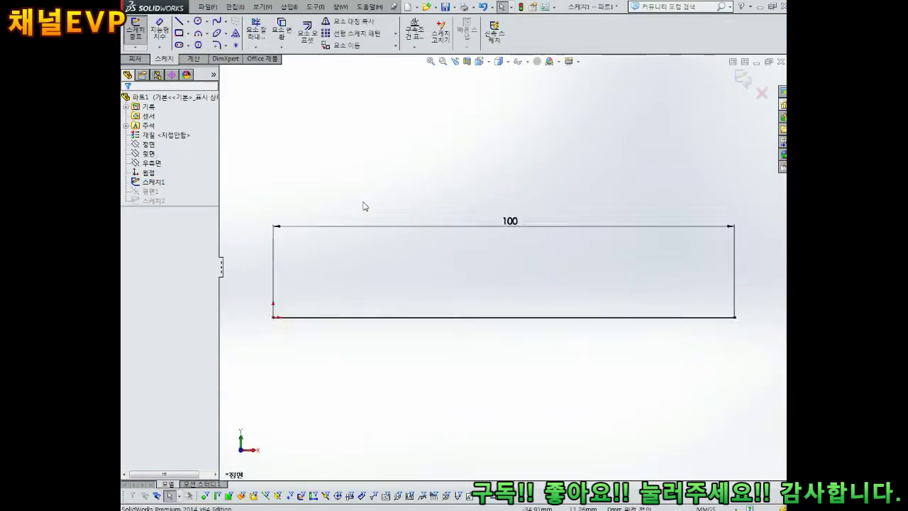
key("f")
scroll(524, 287, "down", 2)
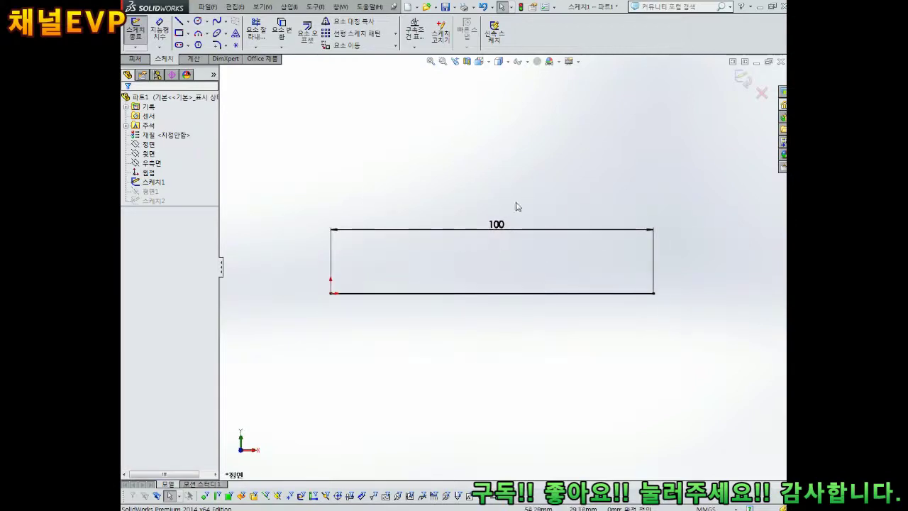
left_click(179, 21)
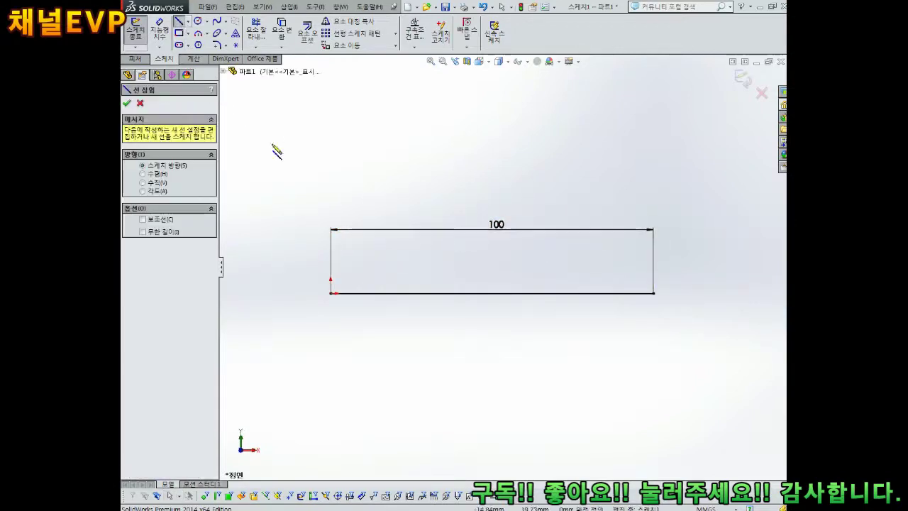
left_click(331, 294)
key("z")
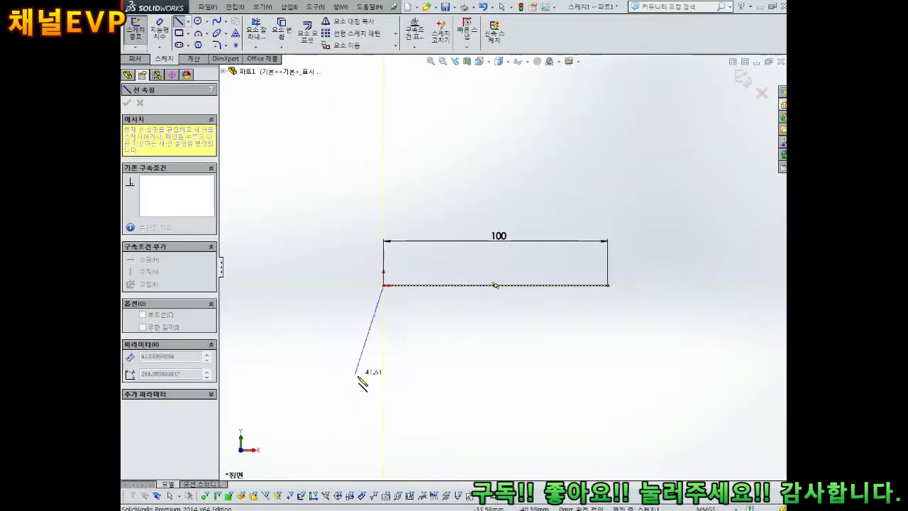
left_click(386, 430)
key("Escape")
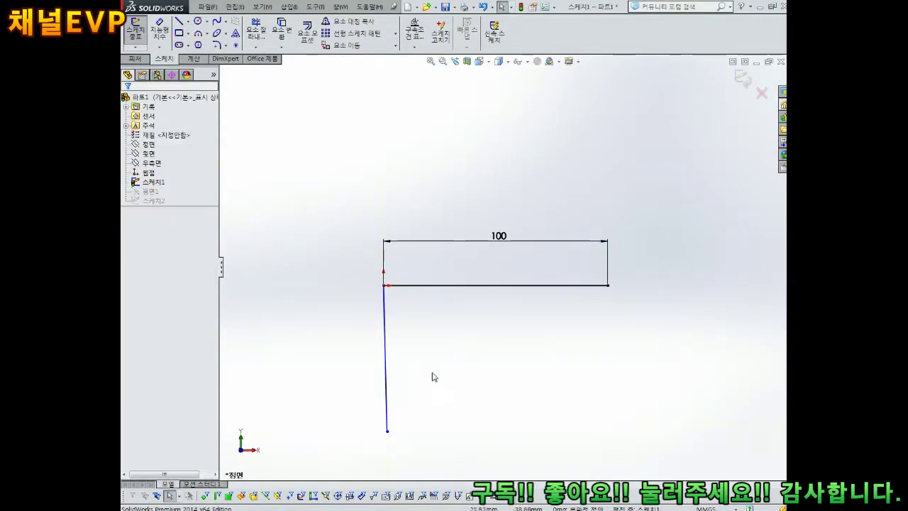
Dimension the new line's vertical extent to 100 mm
right_click_drag(430, 328, 429, 312)
left_click(384, 368)
left_click(334, 360)
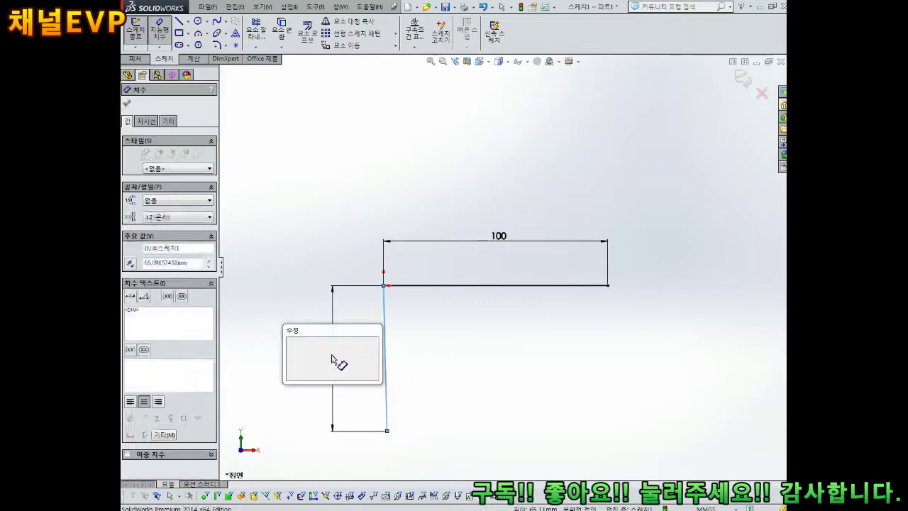
type("100")
key("Return")
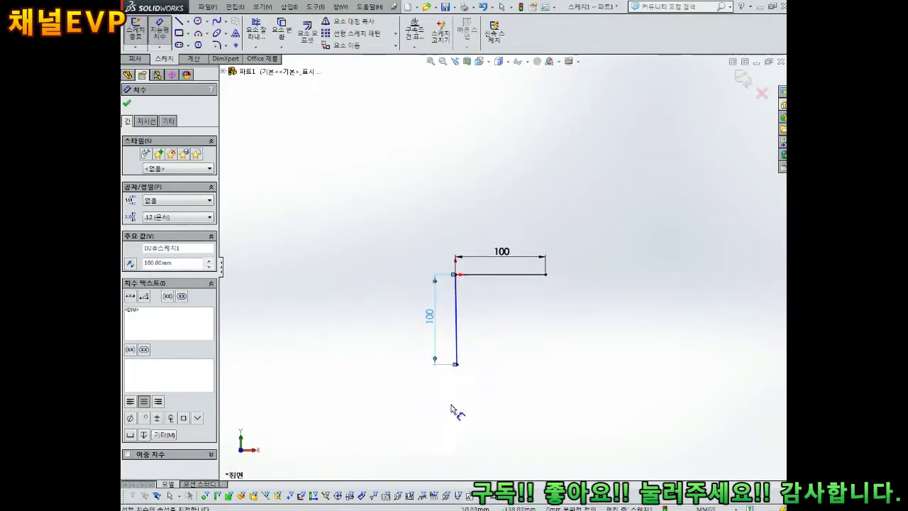
key("Escape")
Constrain the downward line to vertical and exit the sketch
left_click_drag(443, 401, 407, 395)
left_click(432, 303)
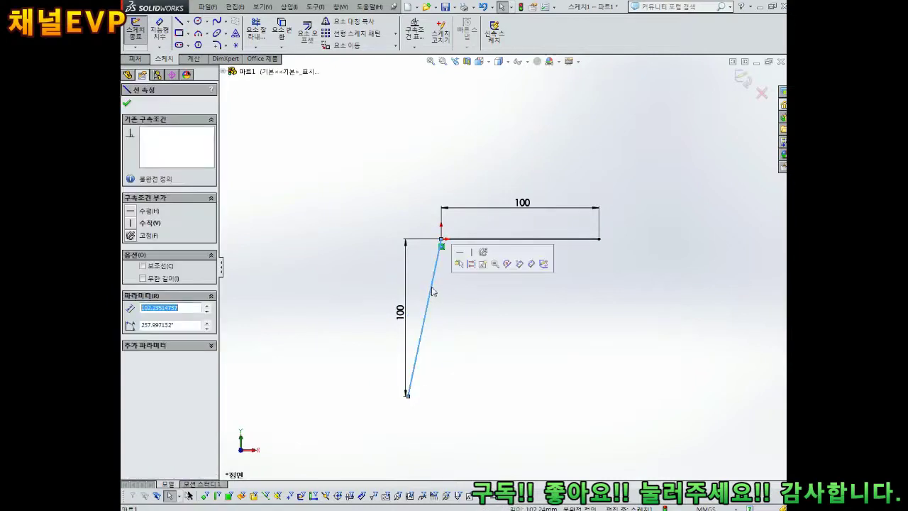
left_click(473, 258)
left_click(505, 321)
scroll(508, 323, "down", 2)
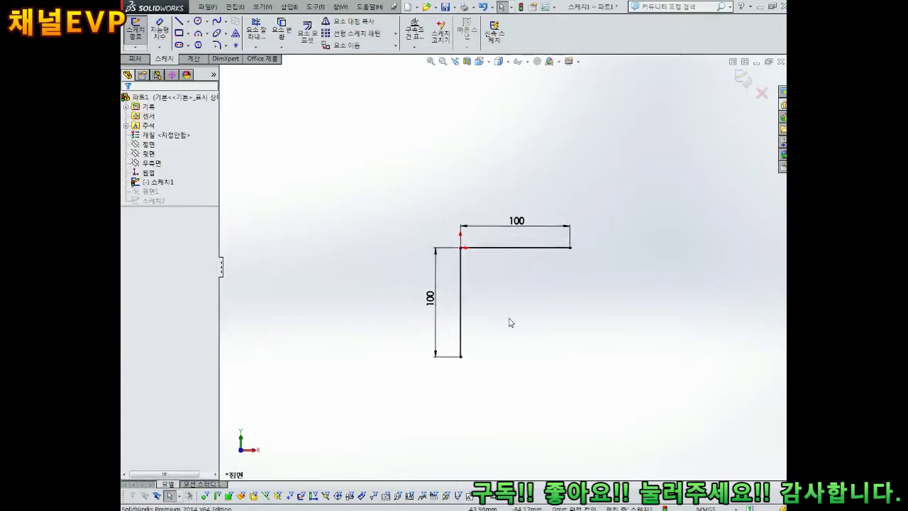
scroll(453, 314, "up", 2)
scroll(583, 294, "down", 1)
scroll(589, 245, "up", 1)
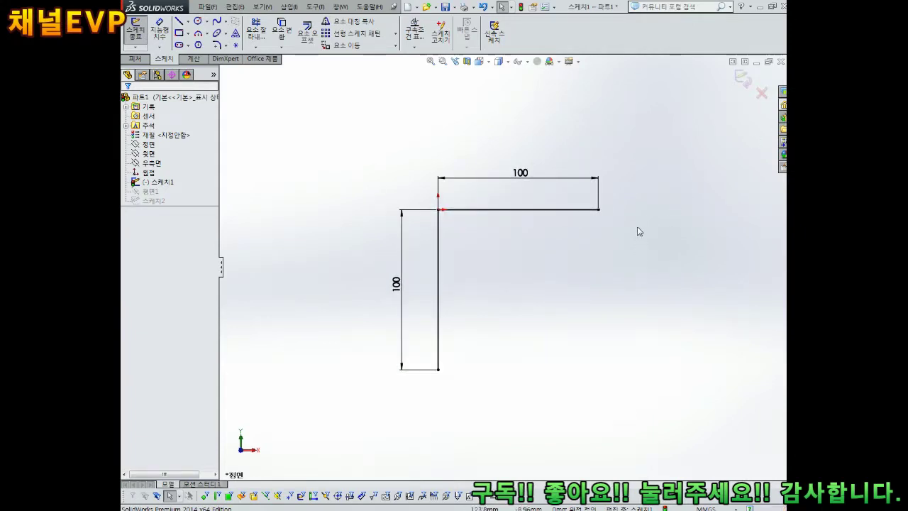
left_click(742, 79)
Sweep the 10 mm circle along the L-shaped path of two 100 mm lines and inspect the mitred solid
mouse_move(719, 97)
middle_mouse_down()
mouse_move(618, 226)
mouse_move(510, 260)
mouse_move(527, 237)
middle_mouse_up()
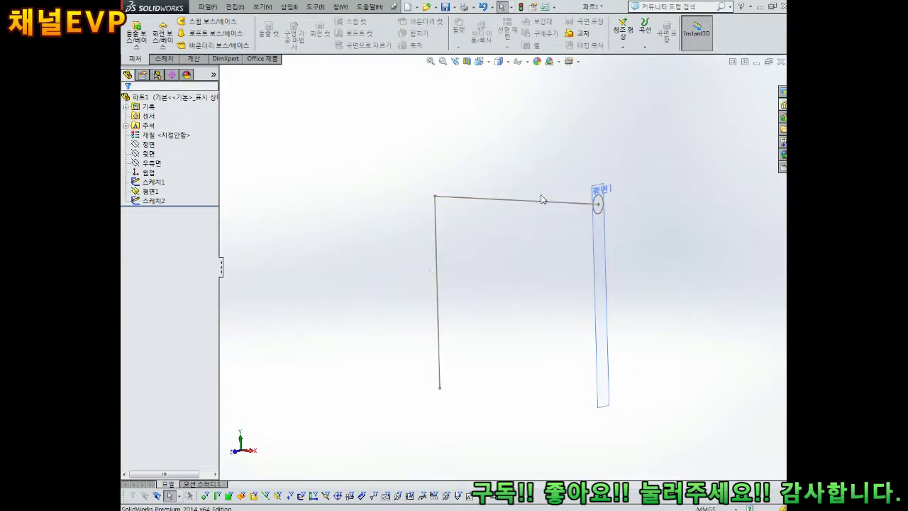
mouse_move(615, 188)
middle_mouse_down()
mouse_move(546, 253)
mouse_move(461, 308)
mouse_move(485, 300)
middle_mouse_up()
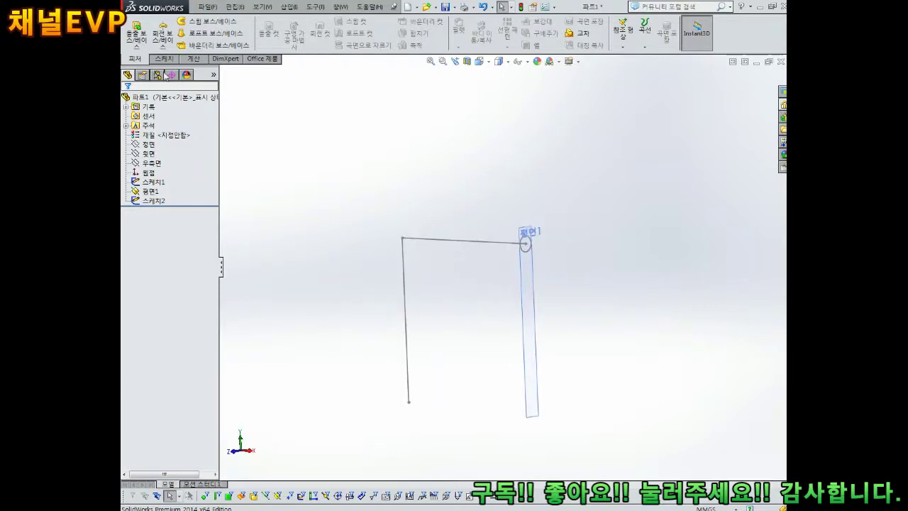
left_click(204, 28)
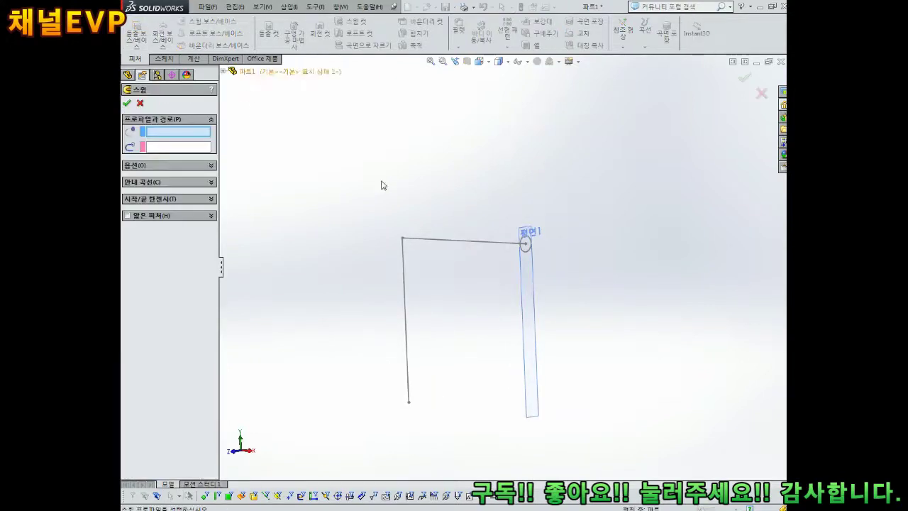
left_click(528, 251)
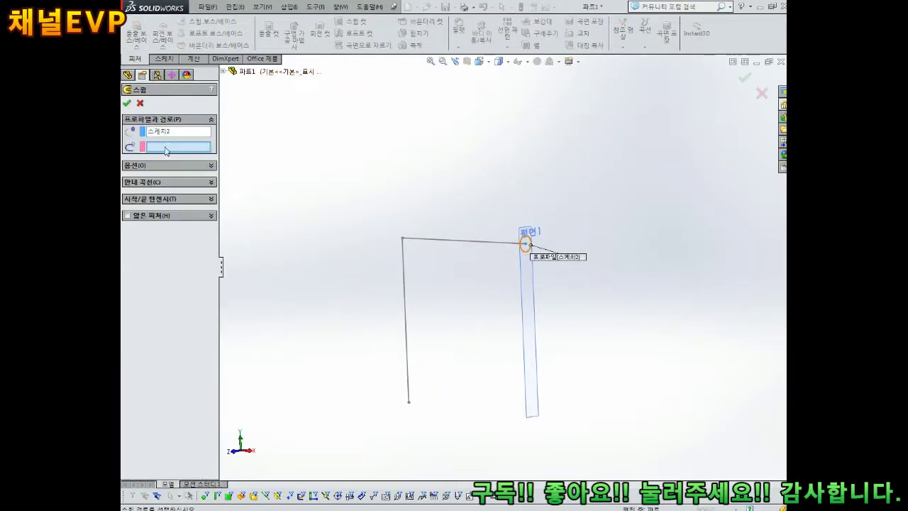
left_click(463, 248)
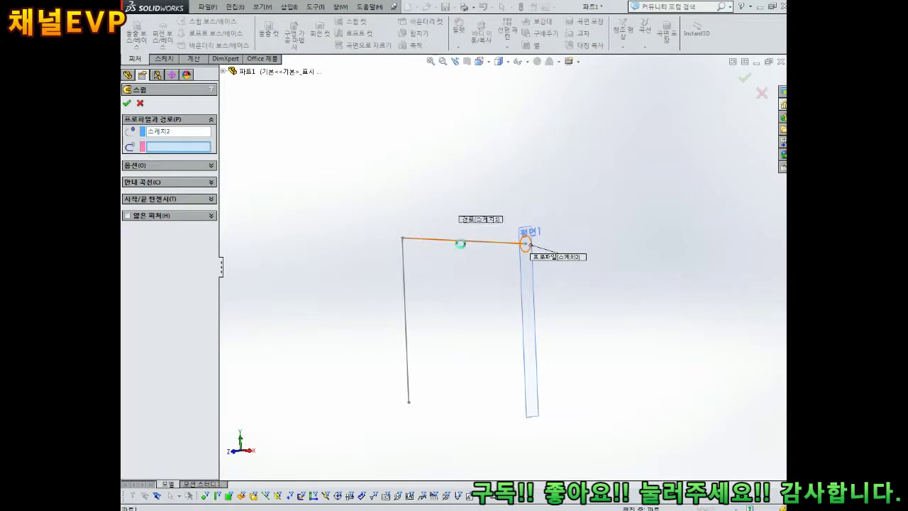
left_click(126, 104)
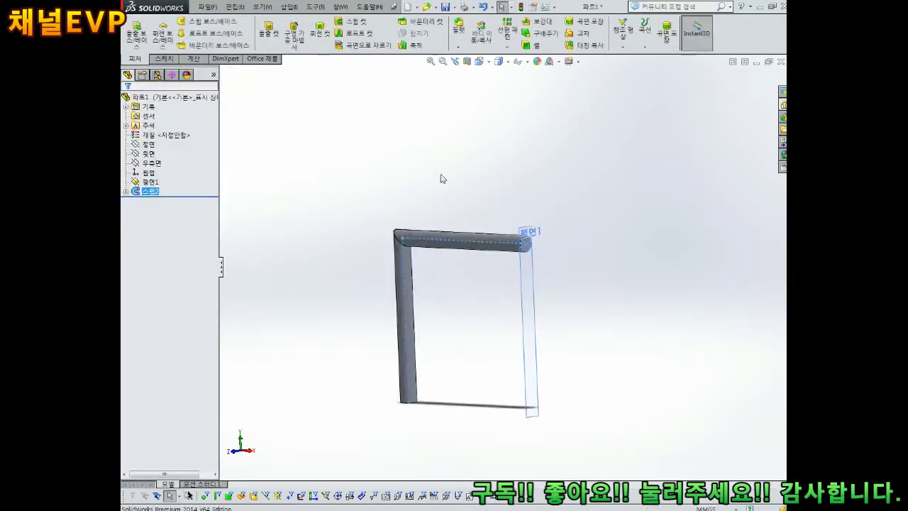
middle_click_drag(454, 156, 487, 148)
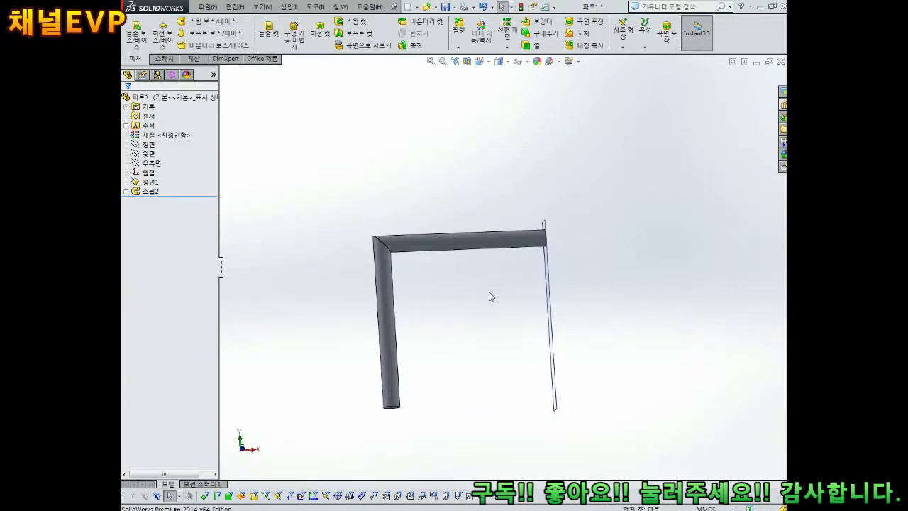
scroll(491, 297, "up", 2)
scroll(499, 266, "down", 2)
middle_click_drag(499, 266, 349, 234)
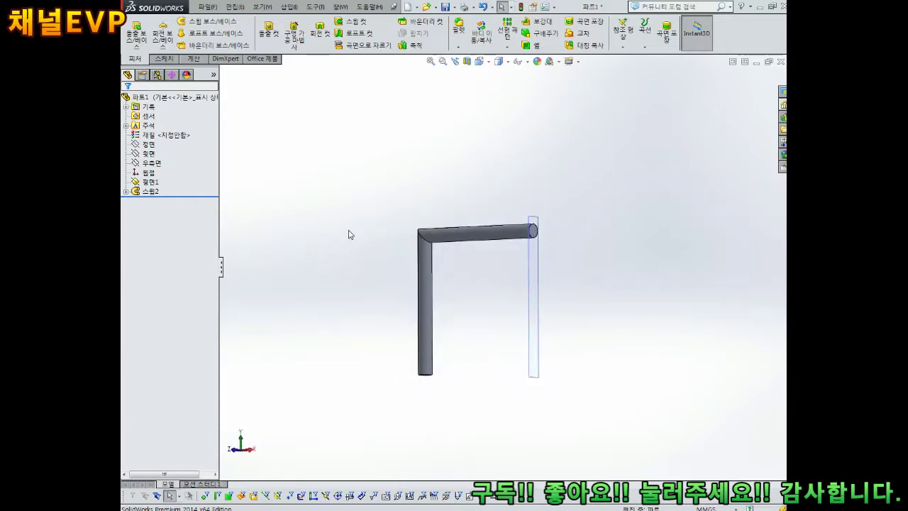
scroll(448, 288, "down", 3)
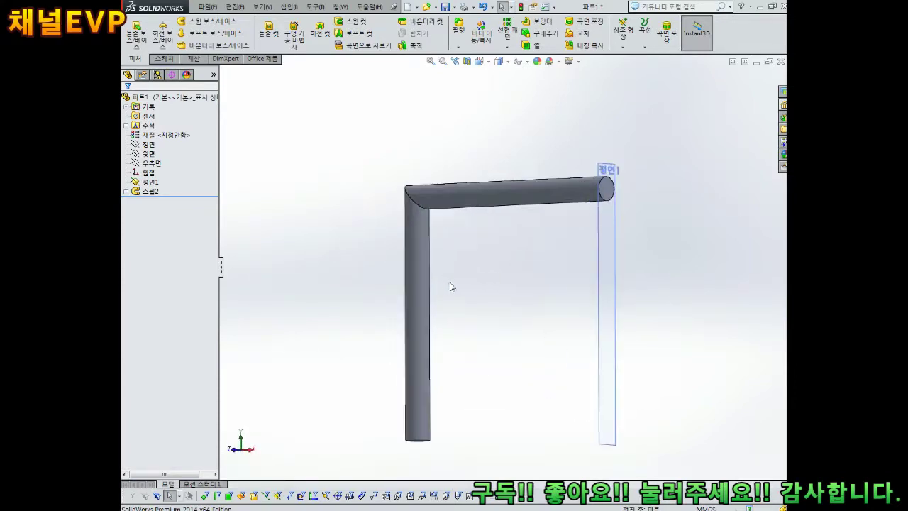
Delete the L-shaped sweep feature, keeping its path and circle sketches
right_click(150, 192)
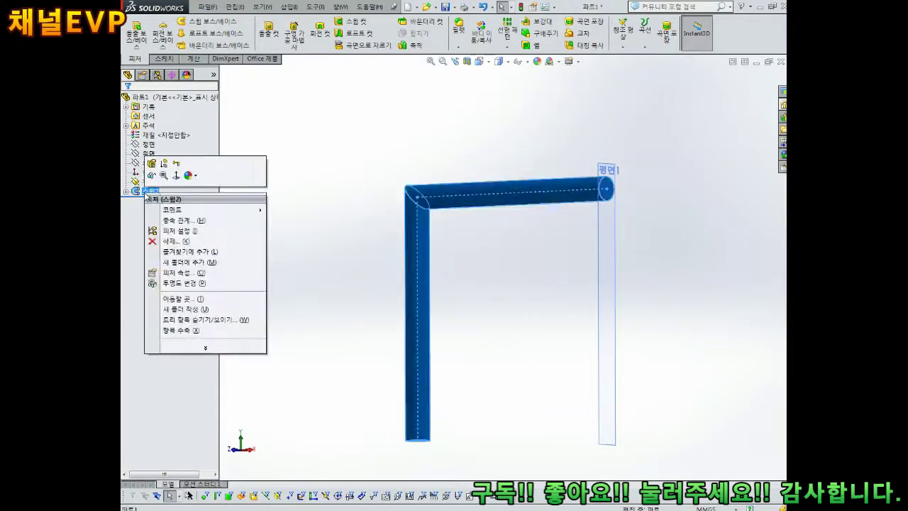
left_click(174, 240)
scroll(454, 280, "up", 4)
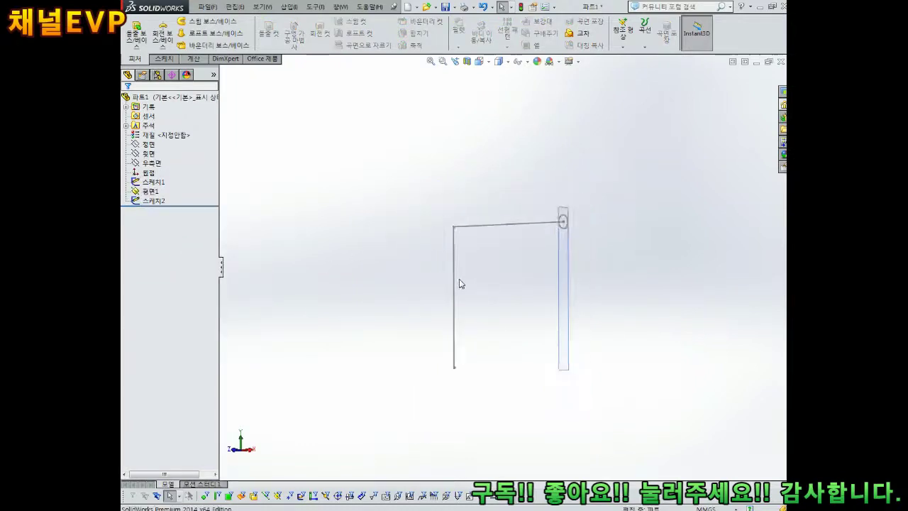
mouse_move(490, 319)
middle_mouse_down()
mouse_move(510, 314)
mouse_move(502, 326)
middle_mouse_up()
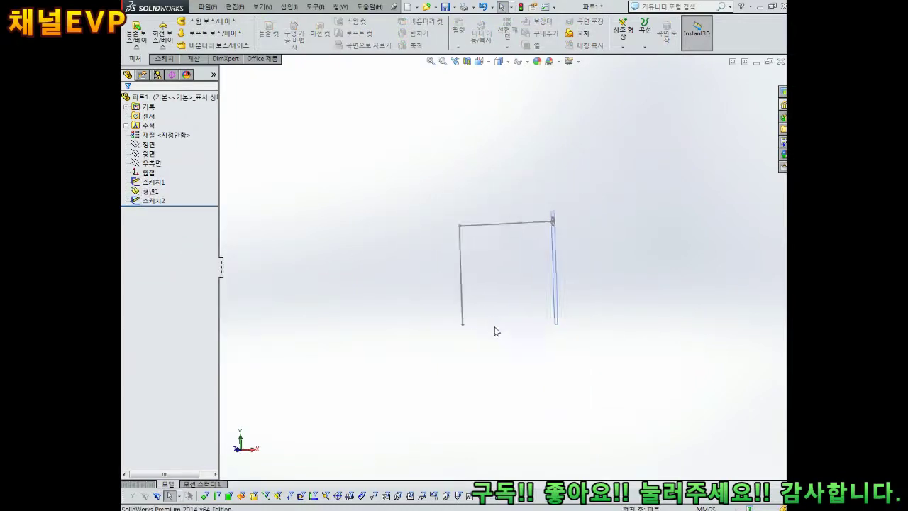
scroll(497, 332, "down", 2)
scroll(486, 269, "up", 2)
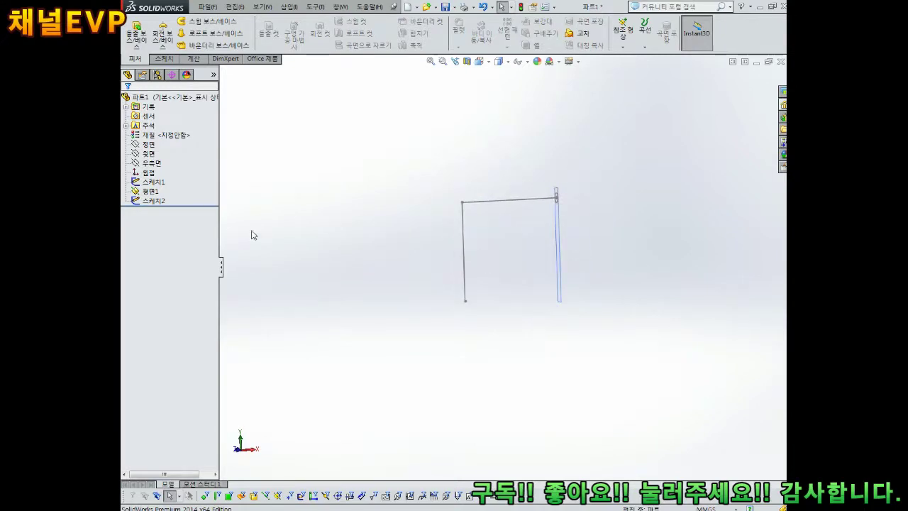
Reopen the path sketch and delete the vertical line along with its 100 mm dimension
left_click(159, 182)
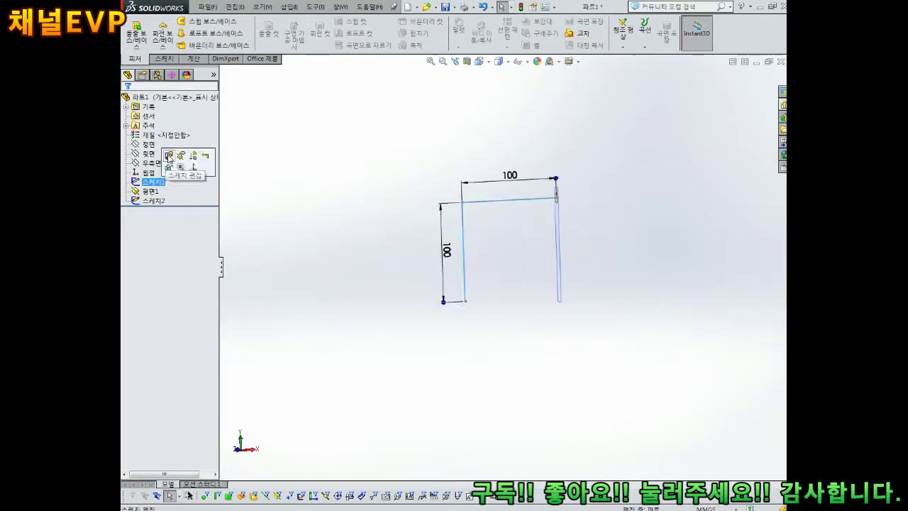
left_click(169, 156)
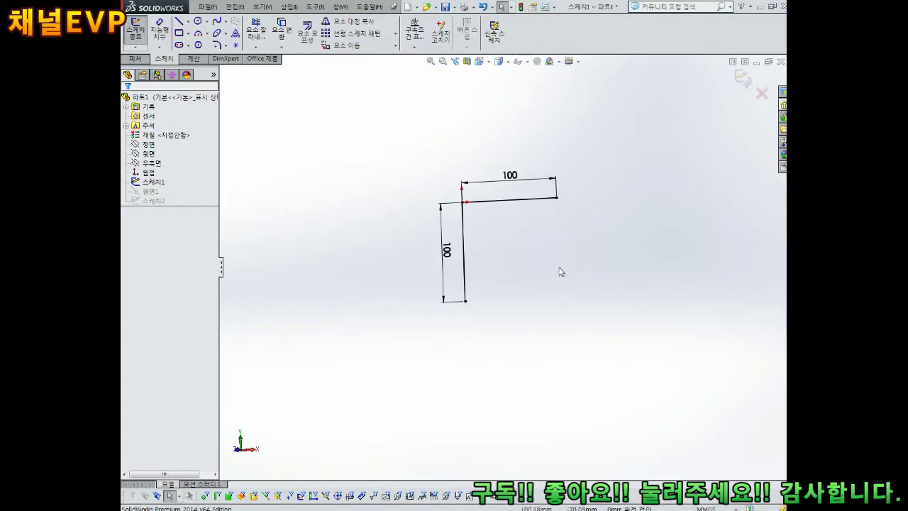
scroll(560, 272, "down", 3)
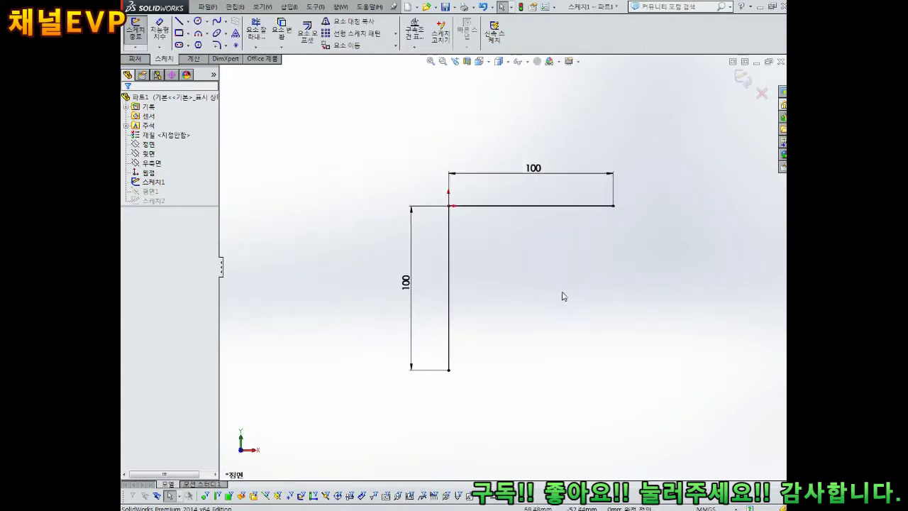
left_click(449, 284)
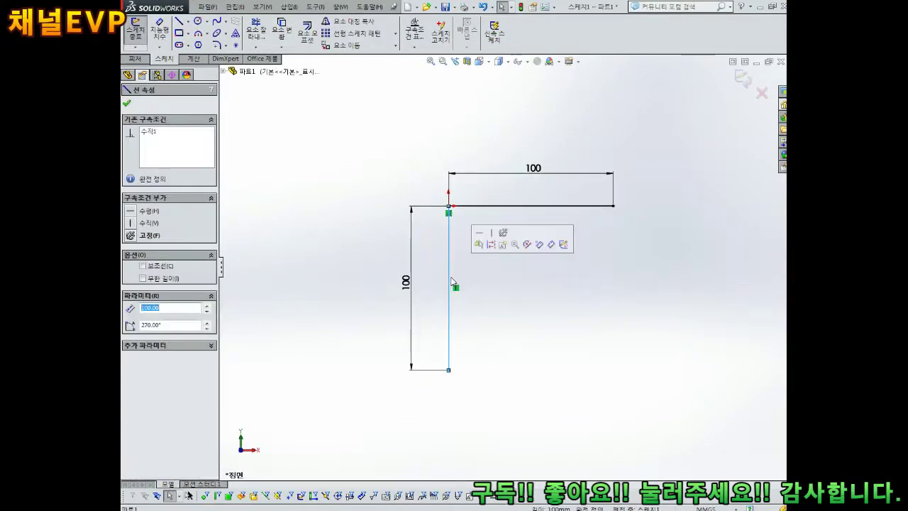
key("Delete")
left_click(395, 262)
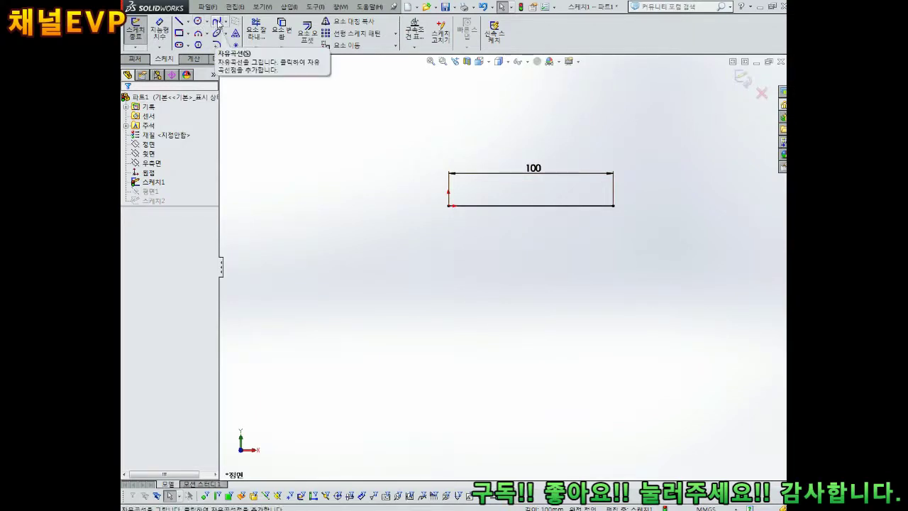
Draw an open wavy spline from the origin, looping left and back to end below the origin, and exit the sketch
left_click(217, 22)
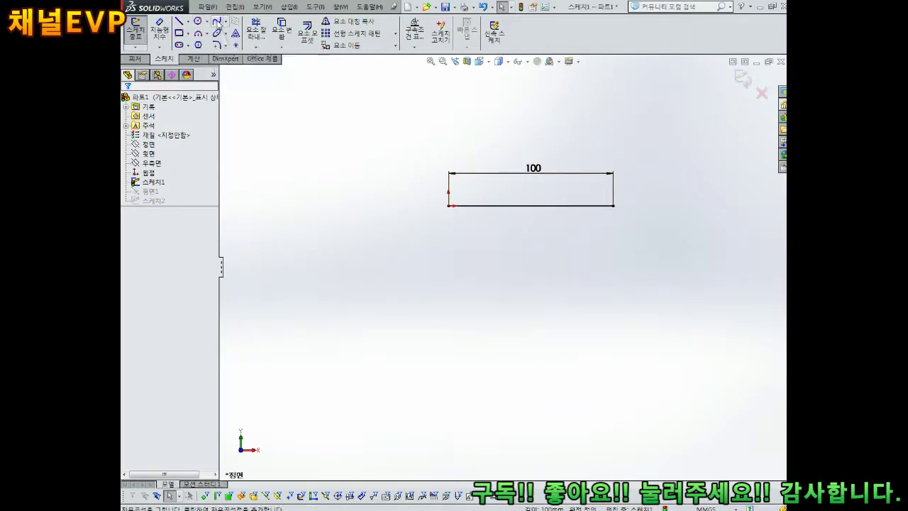
left_click(448, 206)
left_click(341, 158)
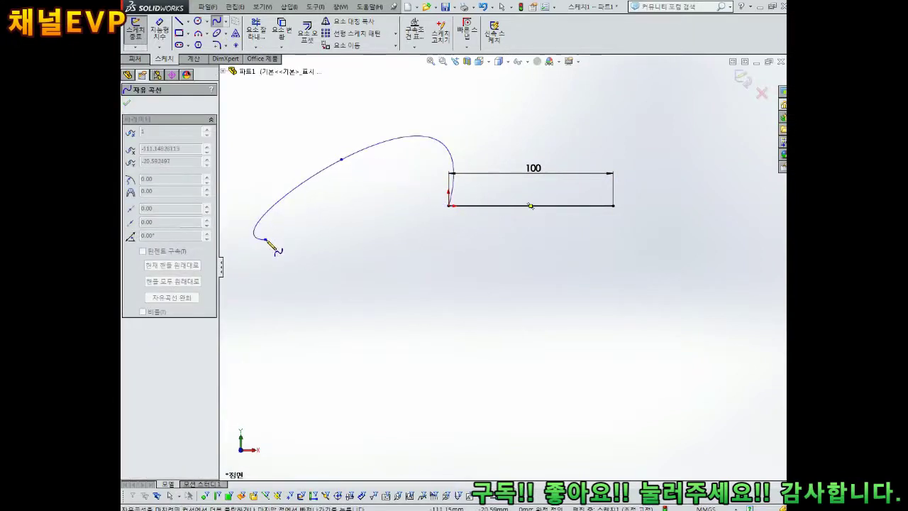
key("z")
left_click(389, 253)
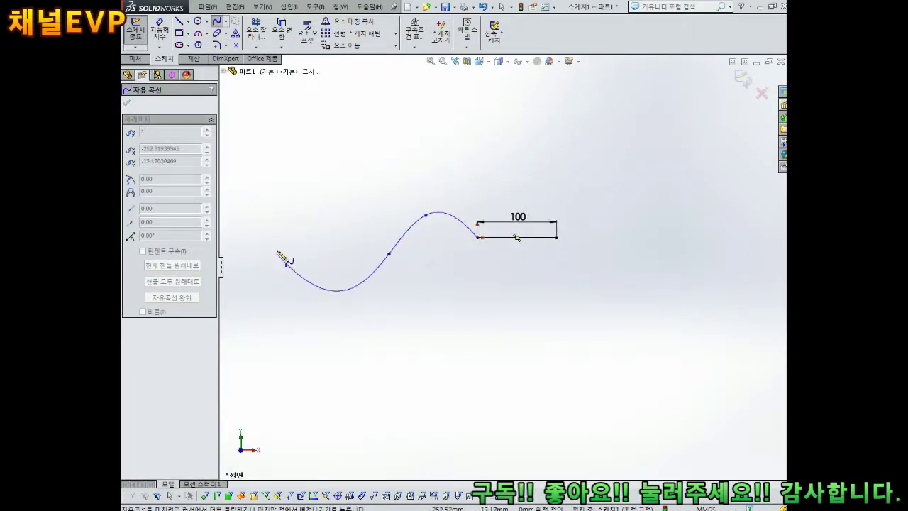
left_click(268, 208)
key("z")
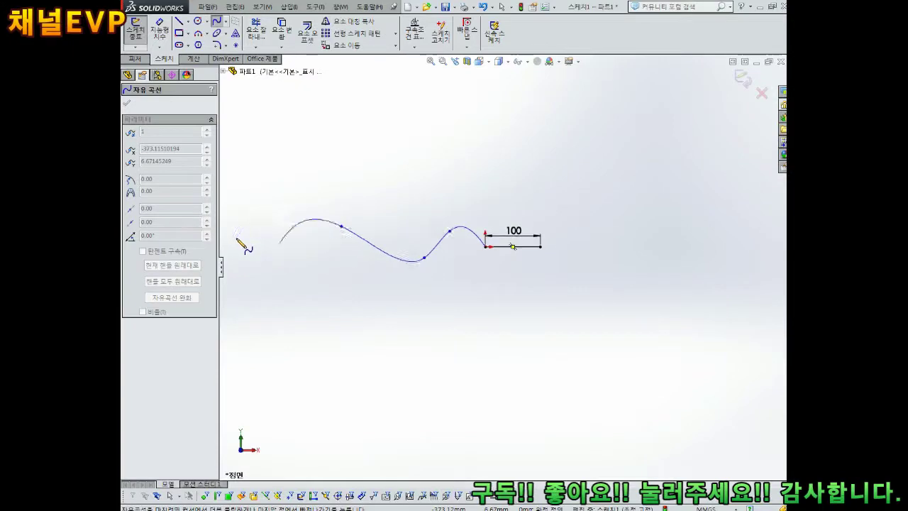
left_click(251, 277)
left_click(326, 406)
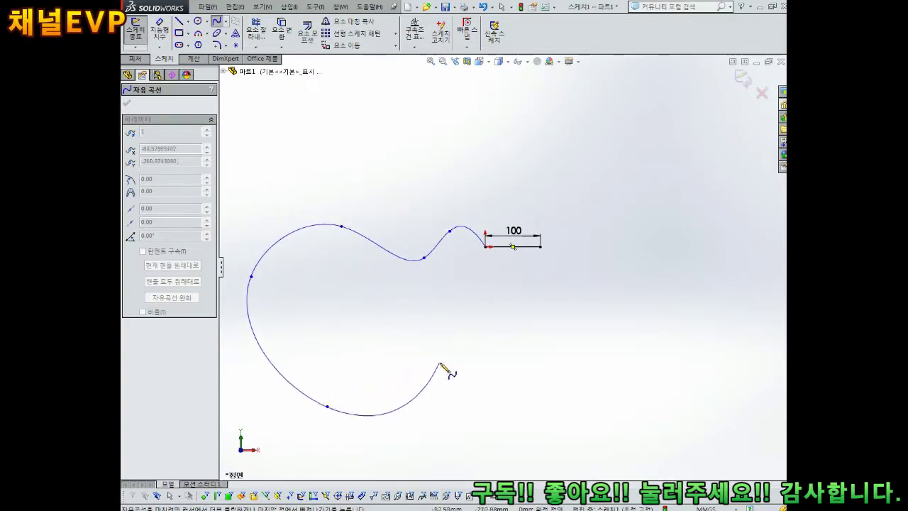
left_click(440, 363)
left_click(489, 404)
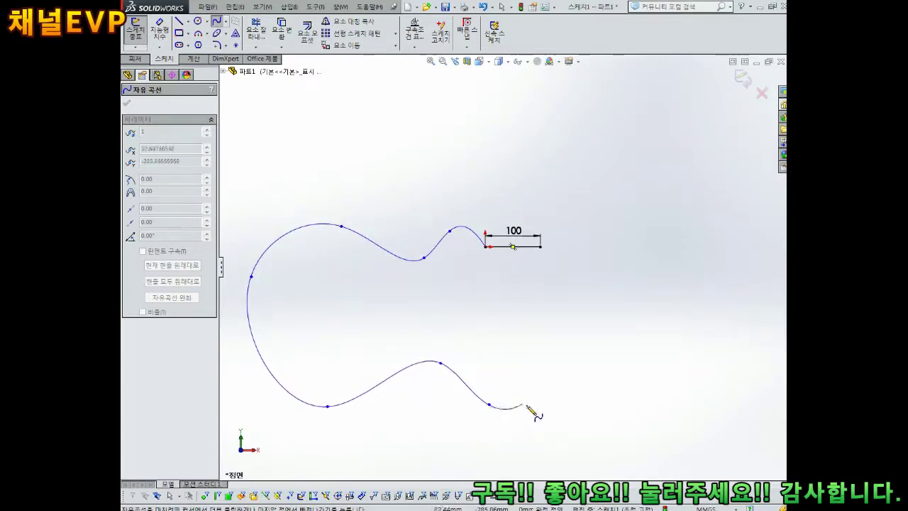
key("Escape")
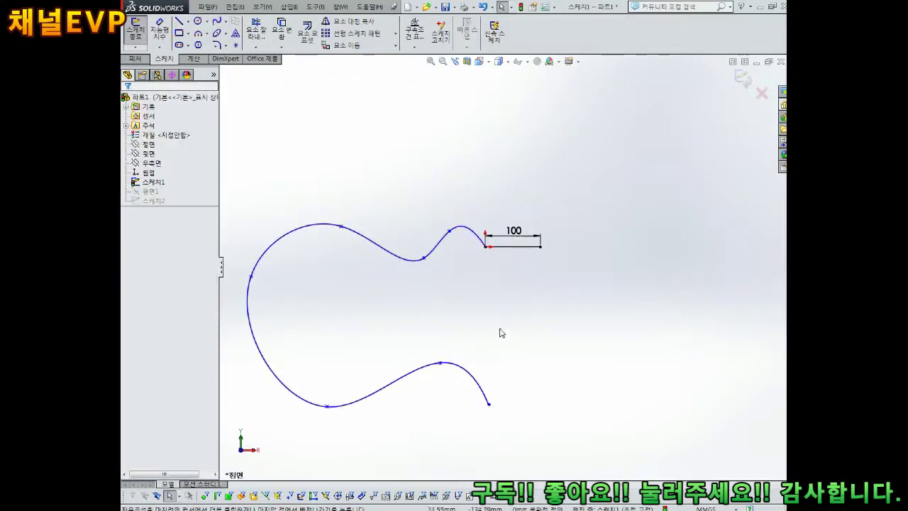
scroll(420, 301, "up", 3)
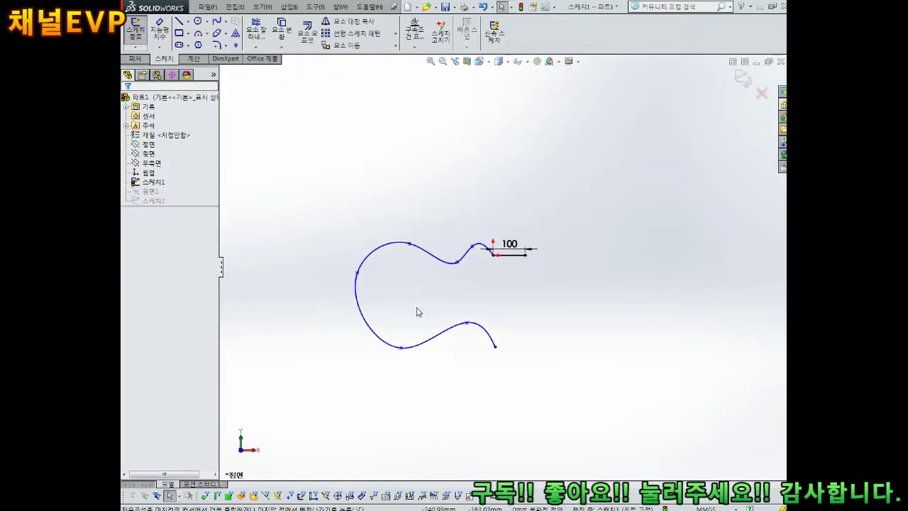
scroll(416, 310, "down", 3)
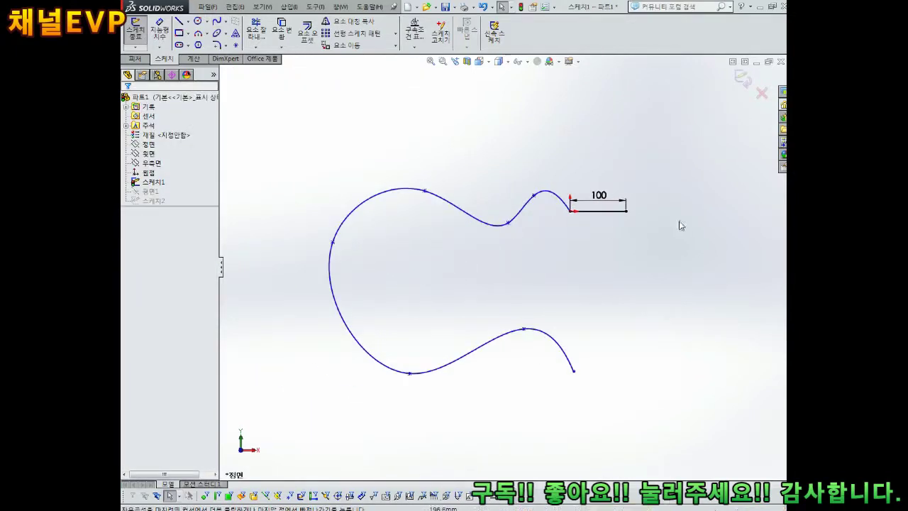
left_click(742, 78)
Sweep the circle along the connected 100 mm line and wavy spline, and inspect the resulting solid
middle_click_drag(634, 263, 593, 281)
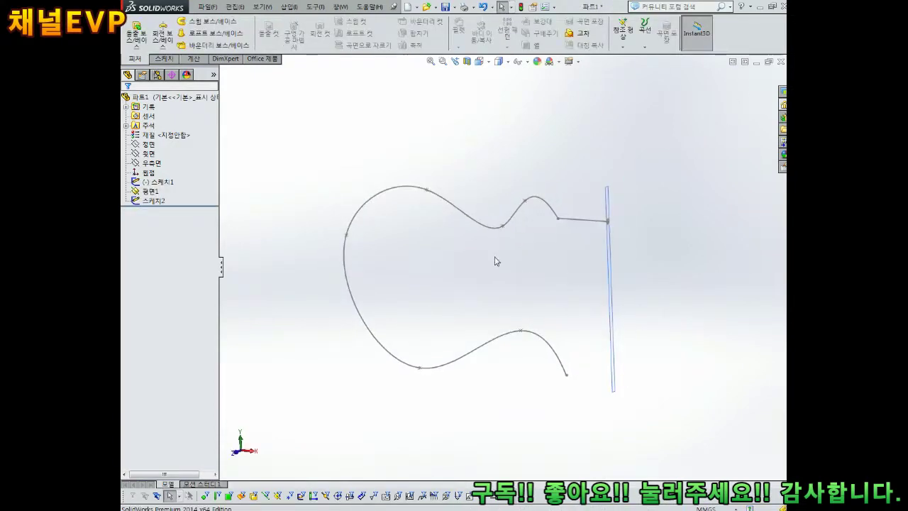
left_click(211, 21)
scroll(595, 276, "down", 5)
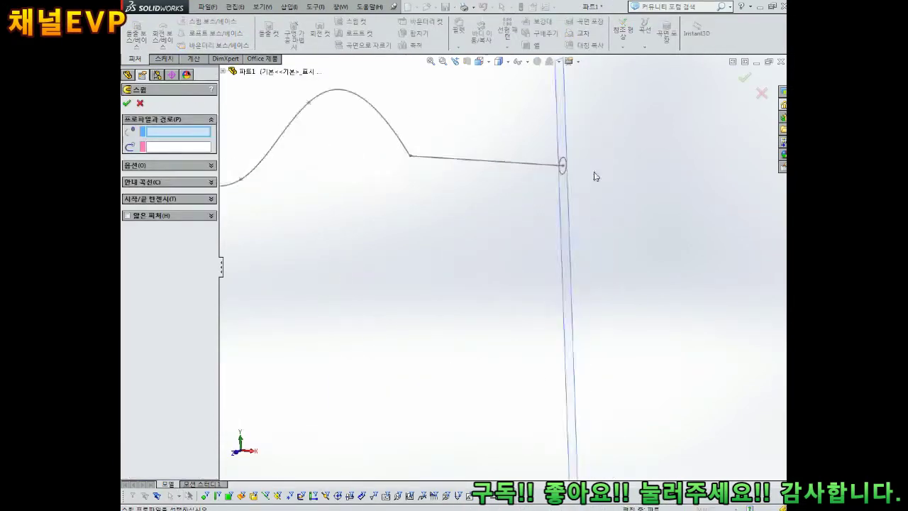
left_click(562, 167)
middle_click_drag(310, 190, 249, 173)
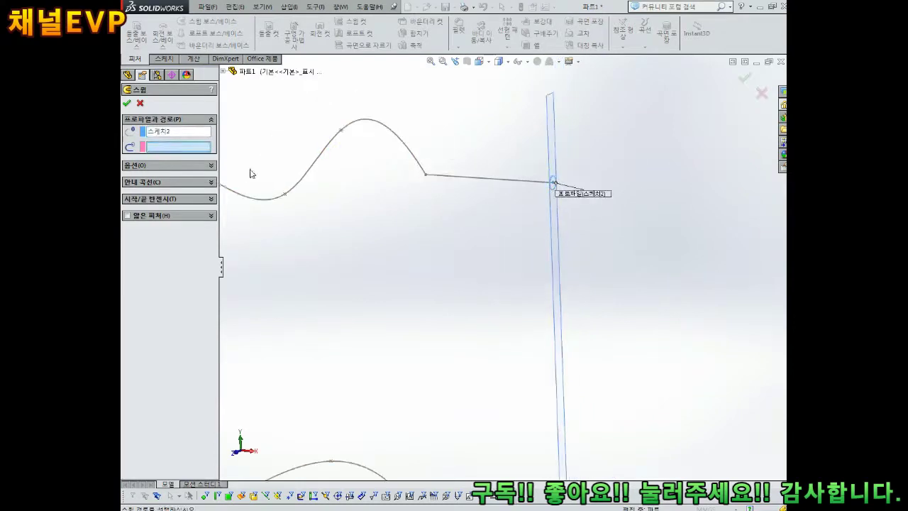
left_click(441, 179)
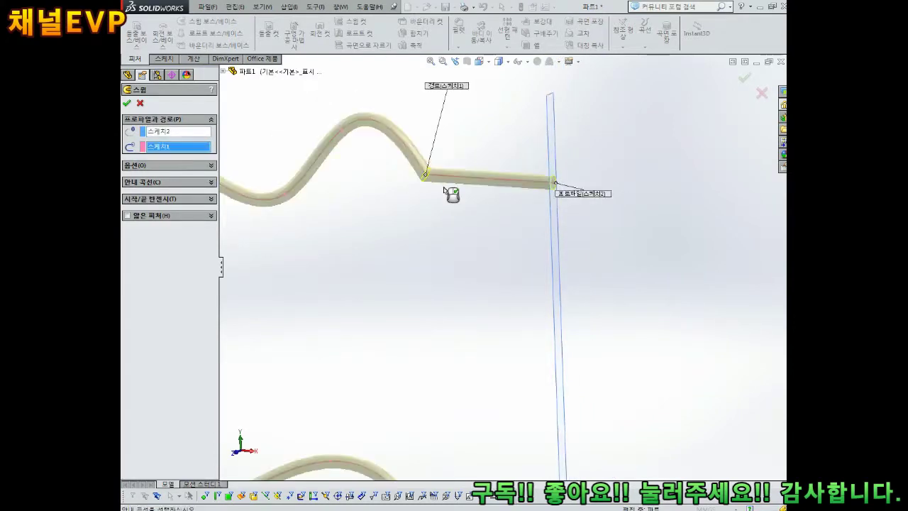
left_click(127, 102)
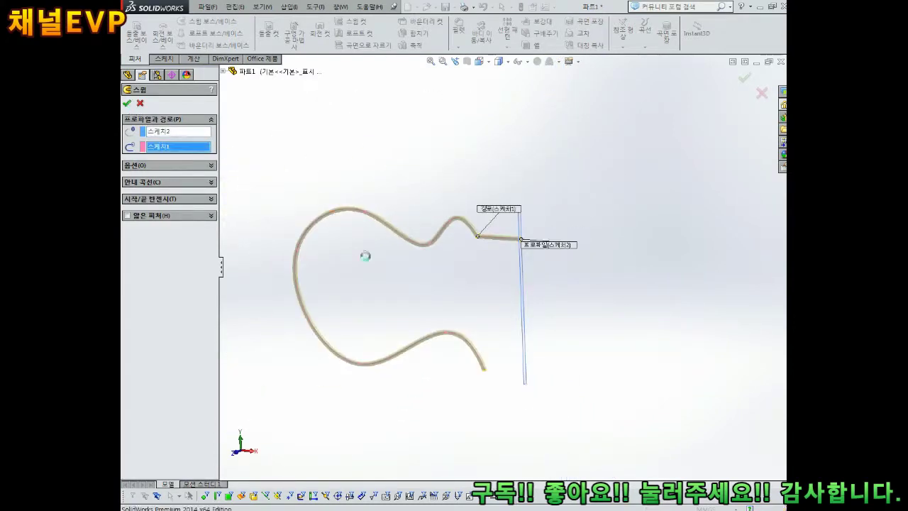
middle_click_drag(522, 300, 508, 251)
middle_click_drag(500, 328, 590, 282)
middle_click_drag(499, 277, 547, 258)
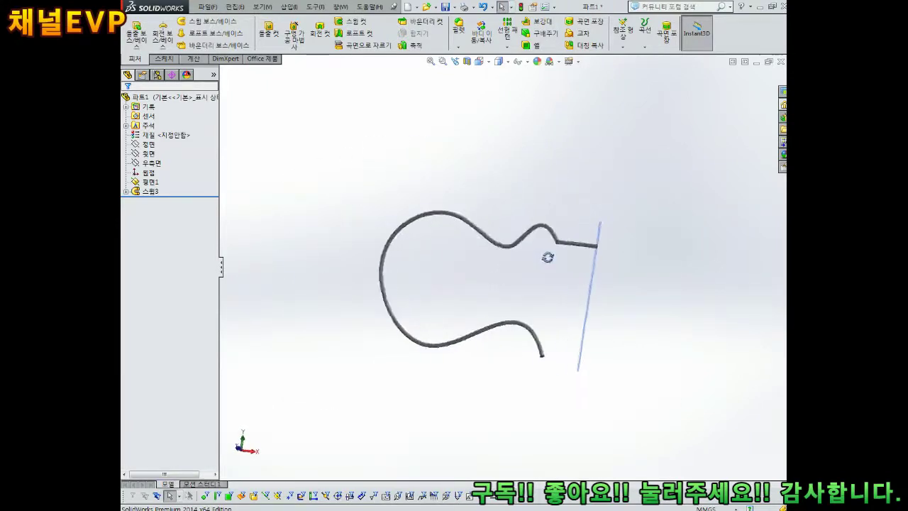
Create a new part document
left_click(207, 6)
left_click(216, 29)
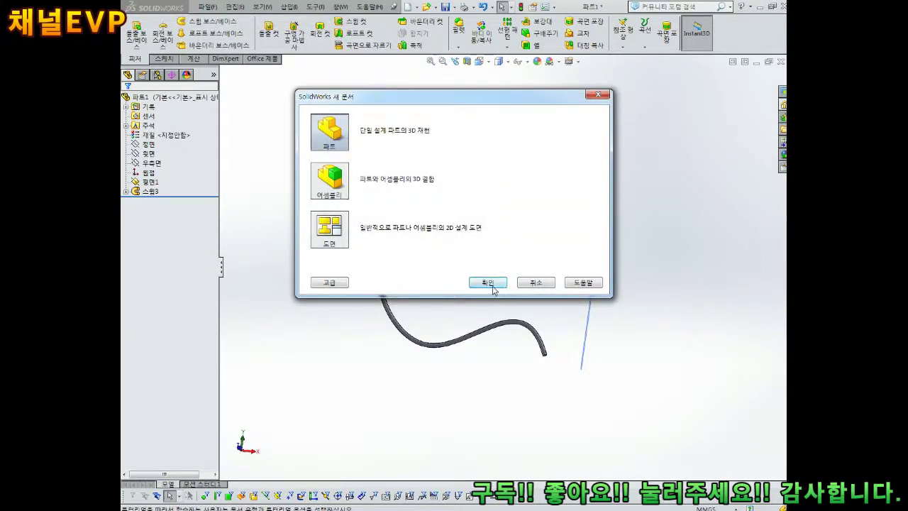
left_click(493, 286)
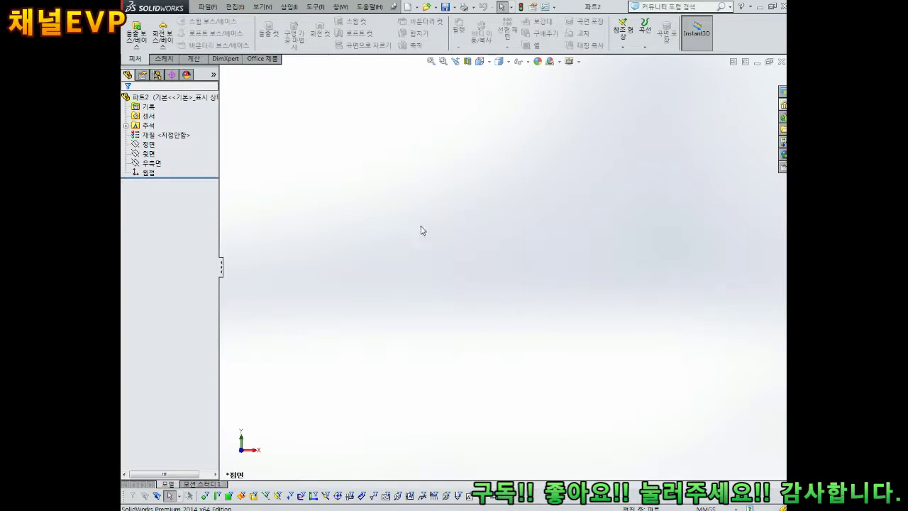
Sketch a circle about 67 mm in diameter on the top plane, centred on the origin
left_click(149, 153)
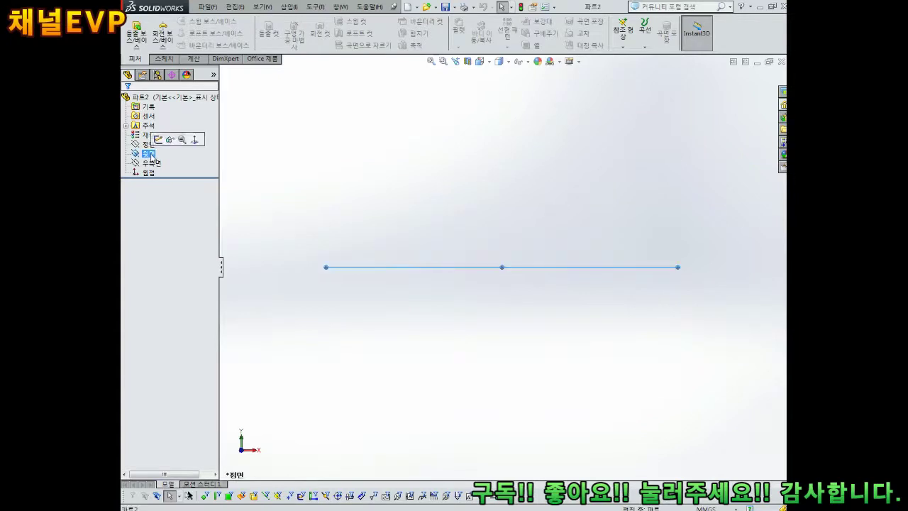
left_click(158, 140)
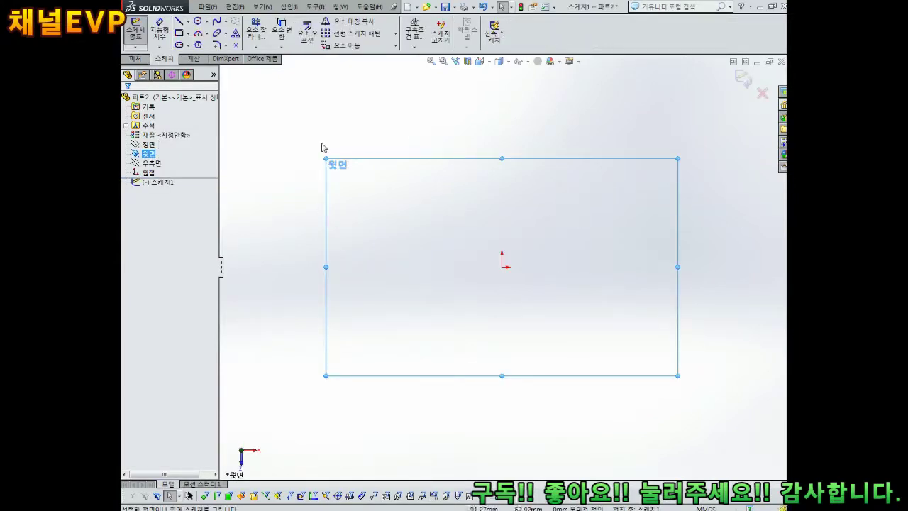
left_click(198, 21)
left_click(502, 268)
left_click(549, 222)
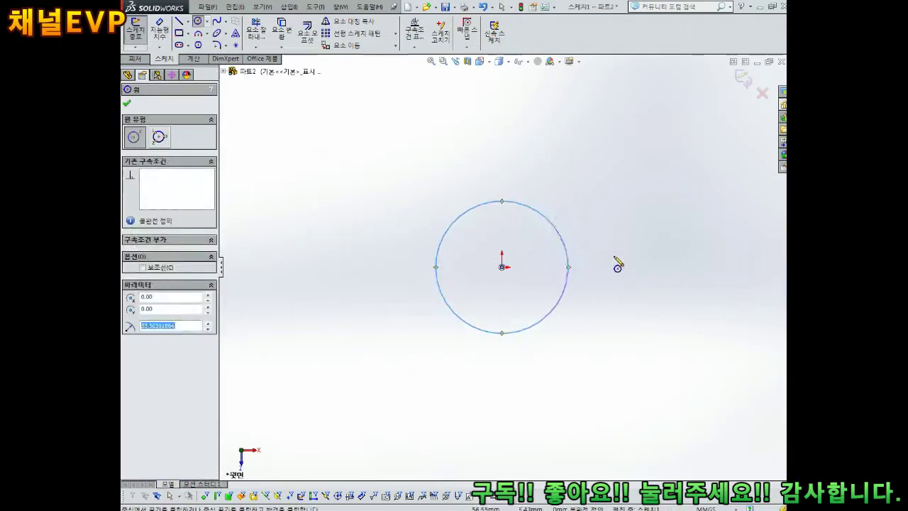
key("Escape")
Dimension the circle's diameter as 25 mm and exit the sketch
left_click(548, 226)
left_click(582, 187)
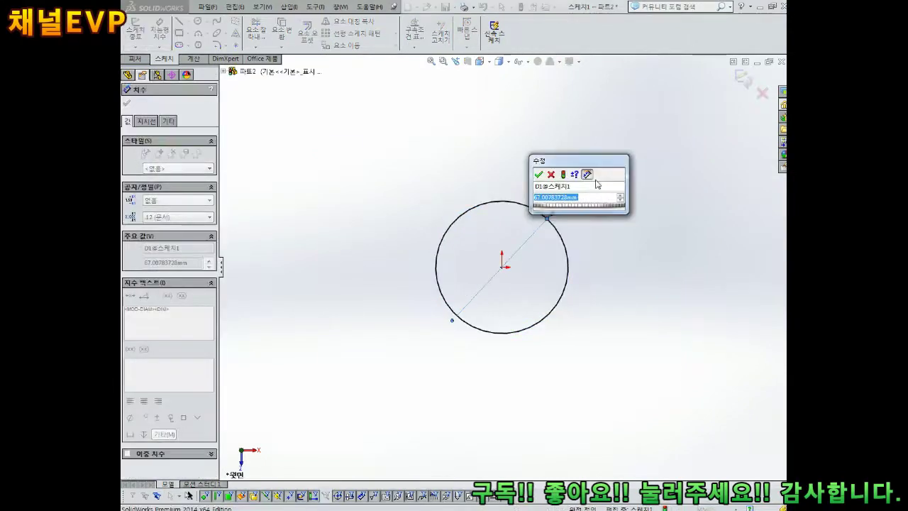
key("Return")
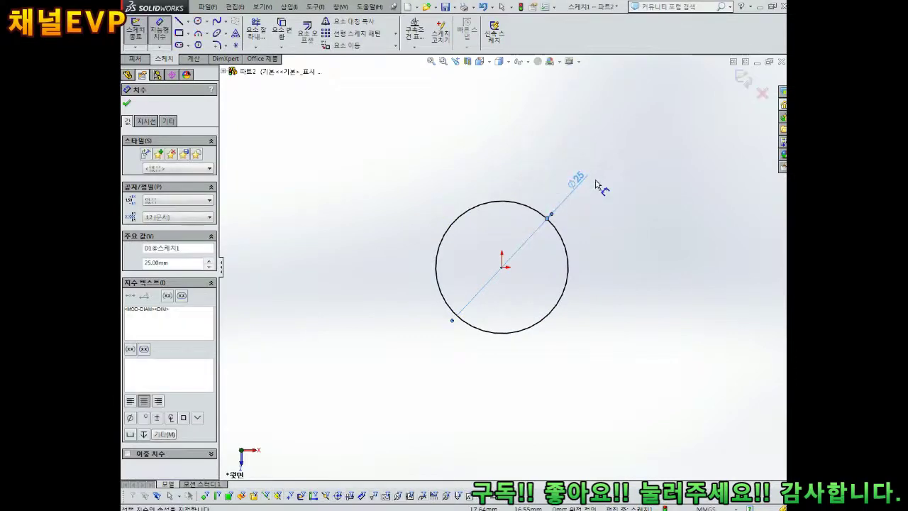
left_click(636, 293)
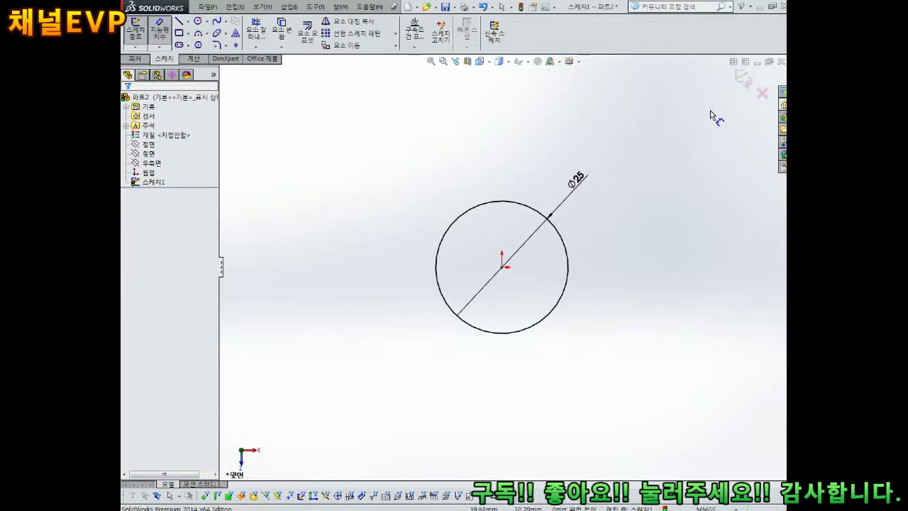
left_click(743, 80)
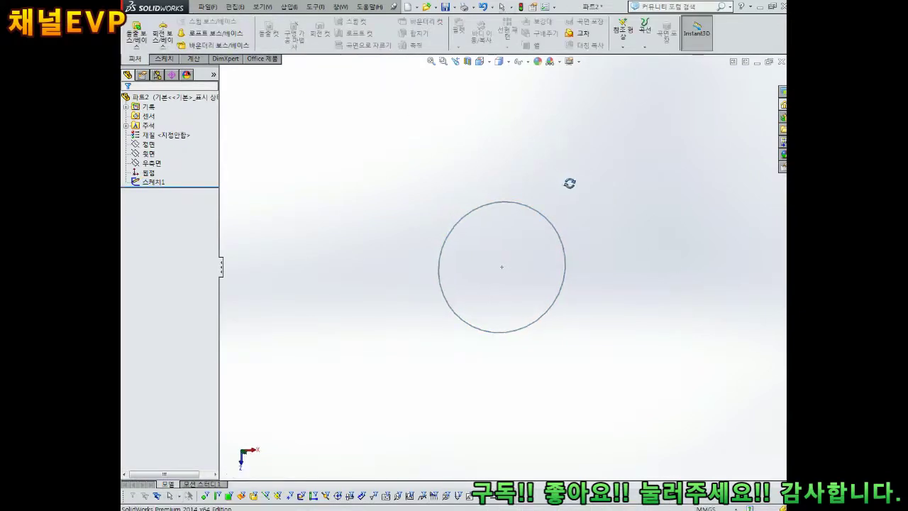
Begin a helix curve feature based on the 25 mm circle sketch
middle_click_drag(570, 183, 566, 209)
key("z")
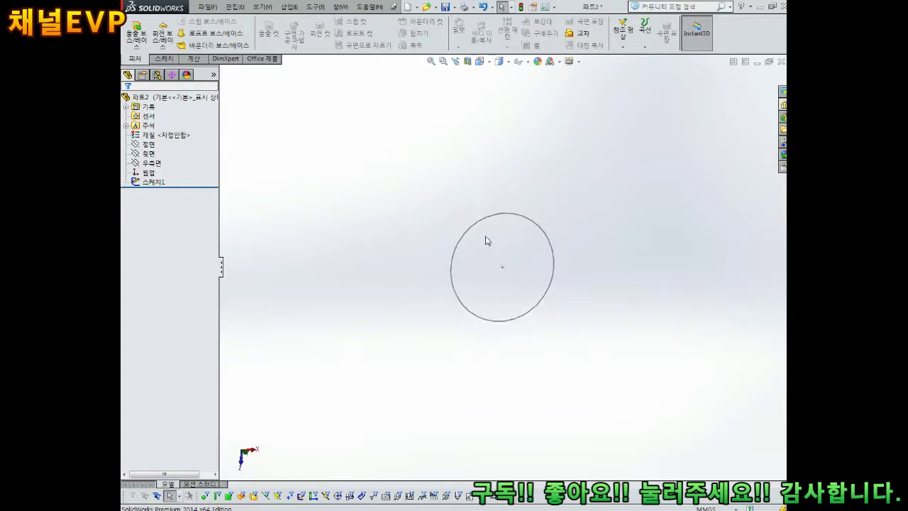
key("z")
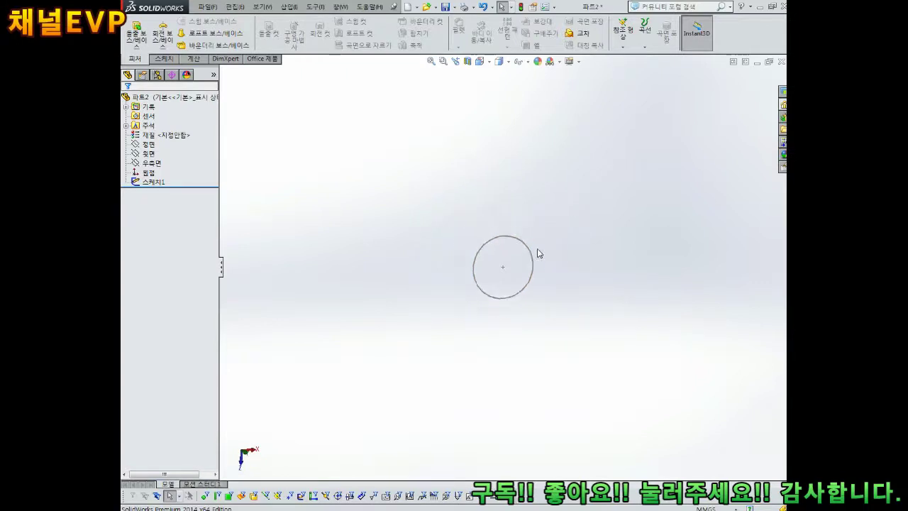
key("shift+z")
key("shift+z")
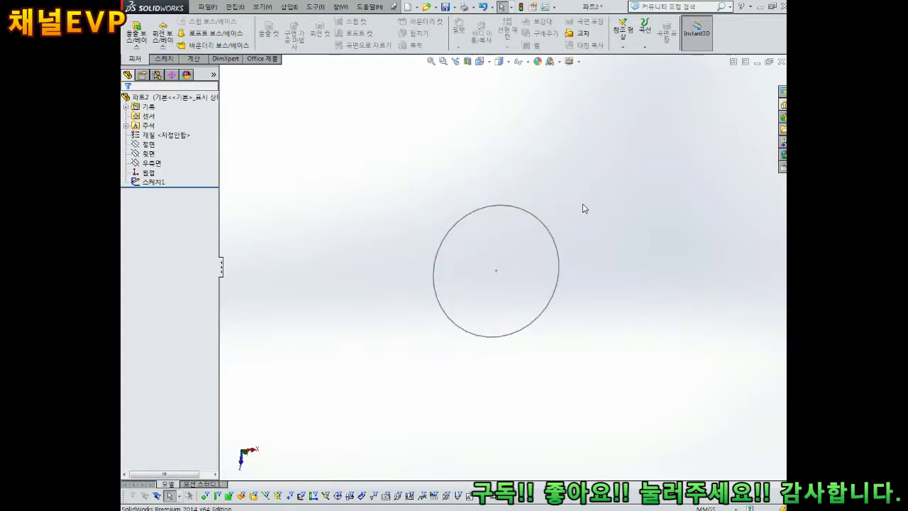
left_click(646, 49)
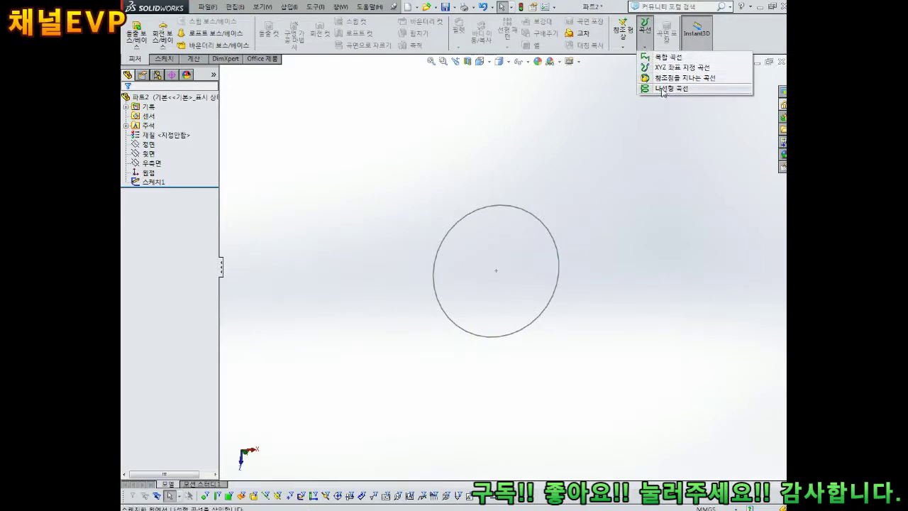
left_click(629, 45)
left_click(651, 43)
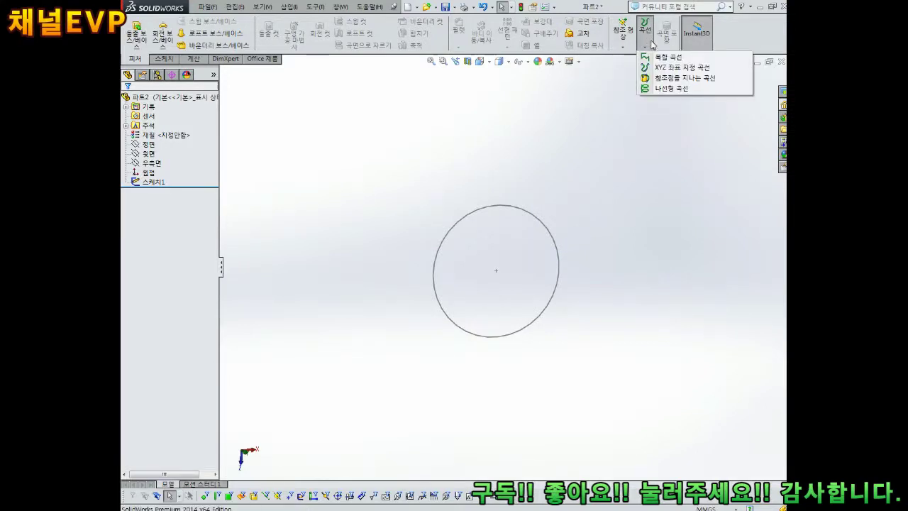
left_click(664, 89)
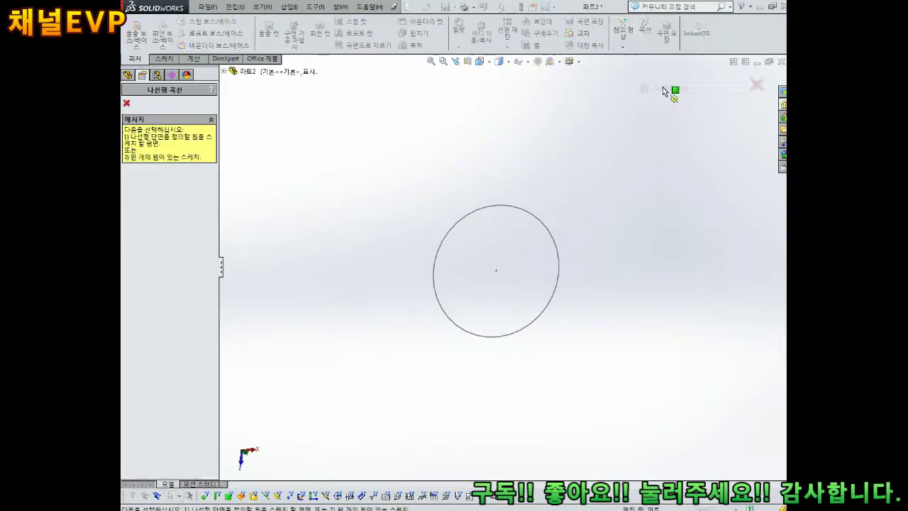
left_click(547, 227)
middle_click_drag(550, 229, 515, 245)
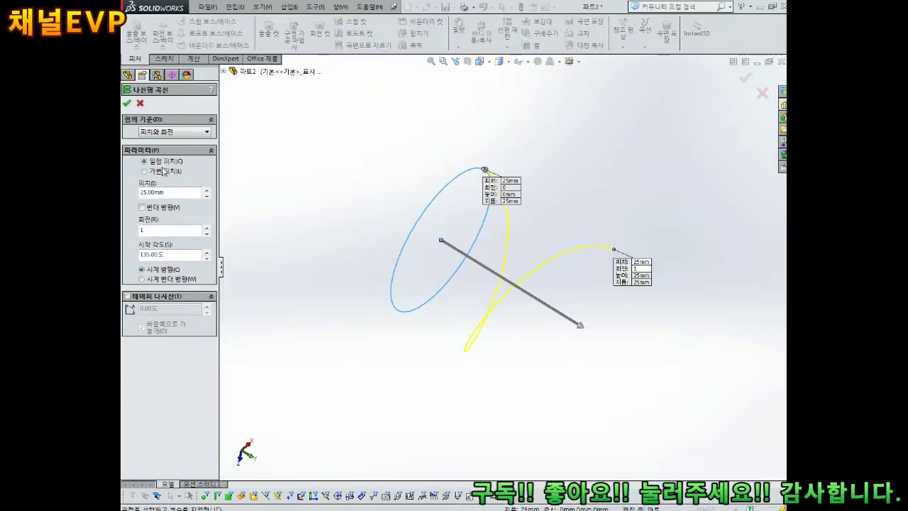
Define the helix by height and revolution and set its height to 50 mm
left_click(158, 135)
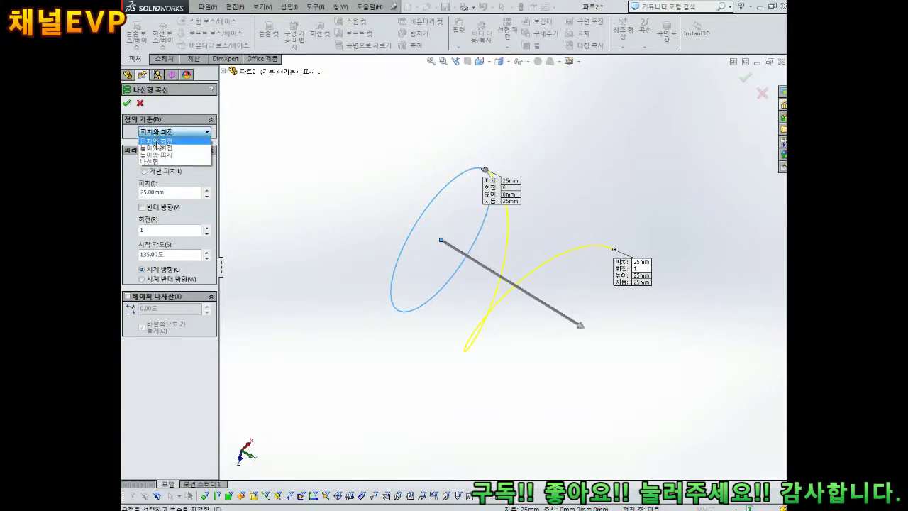
left_click(157, 149)
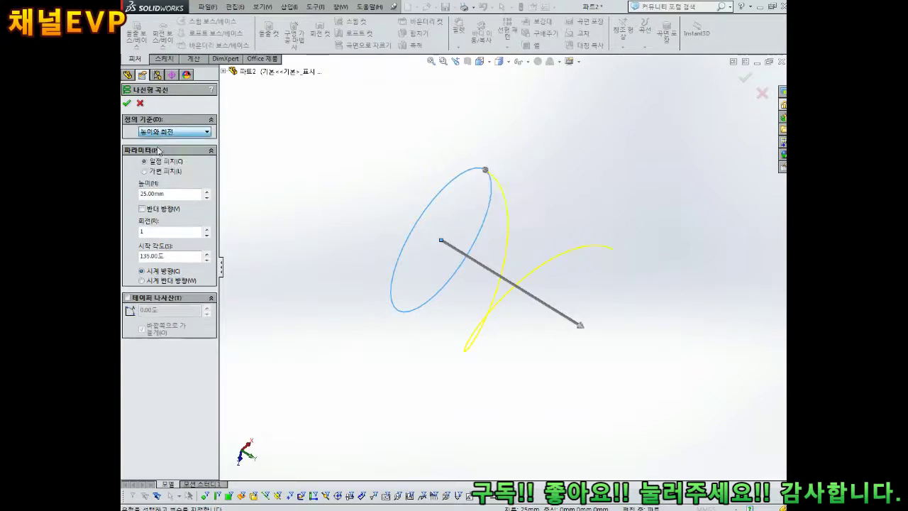
left_click(141, 132)
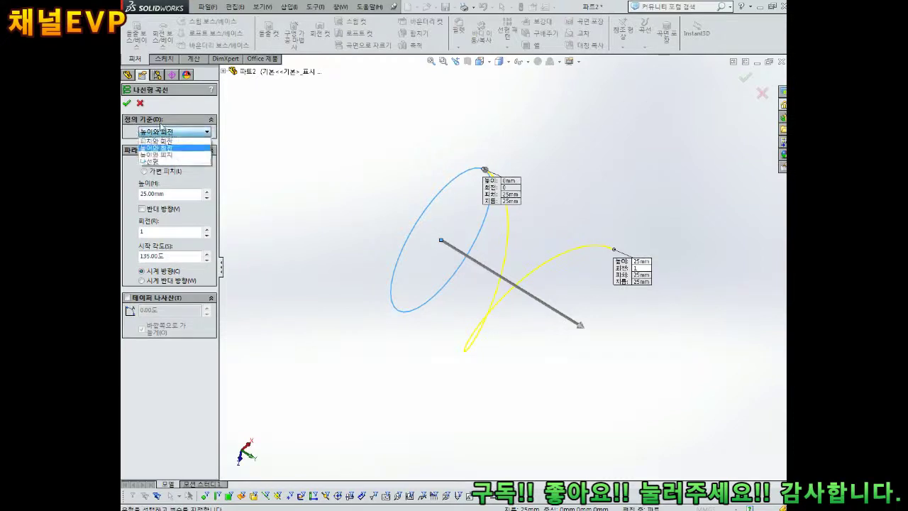
left_click(159, 148)
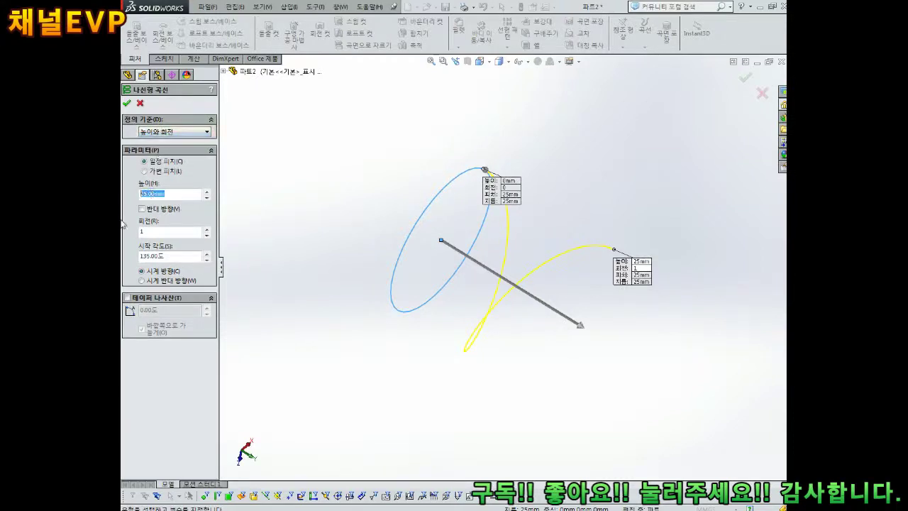
type("50")
key("Return")
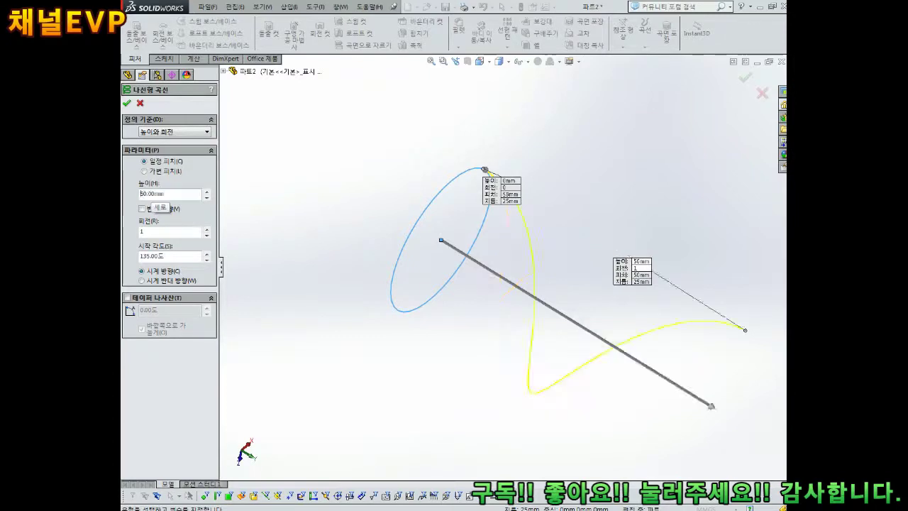
Set the helix to 3 revolutions with a start angle of 0 degrees and accept the curve
scroll(459, 338, "up", 3)
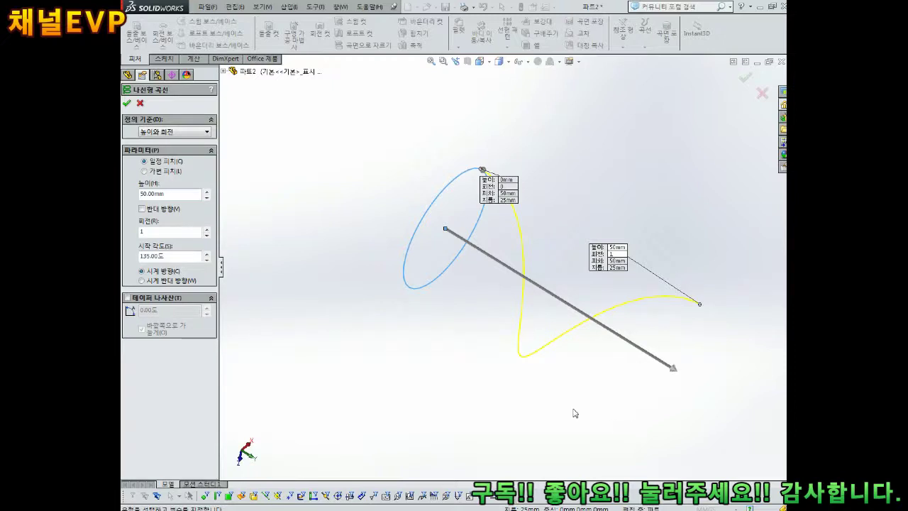
type("3")
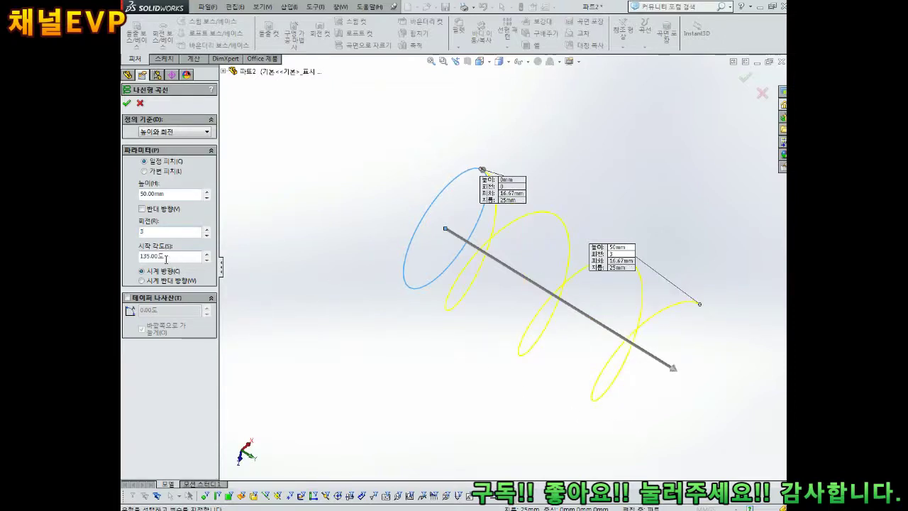
double_click(166, 257)
type("0")
key("Return")
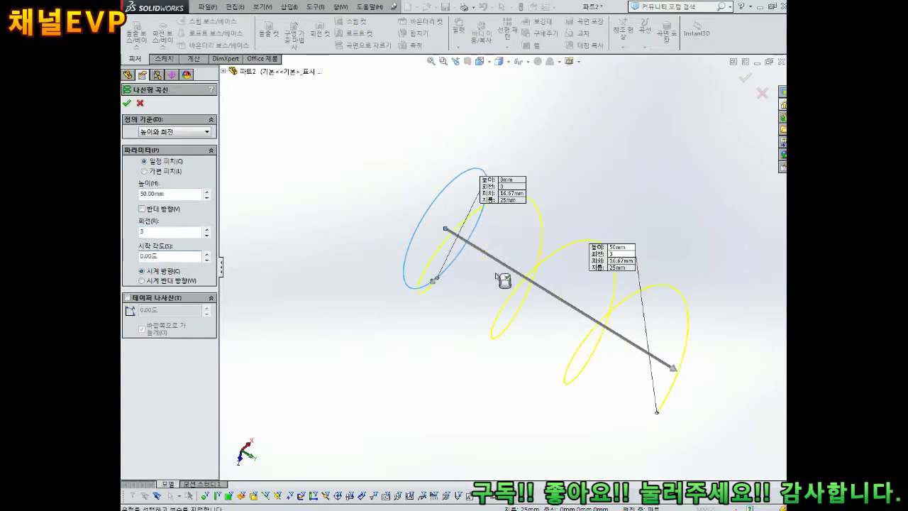
middle_click_drag(503, 280, 486, 314)
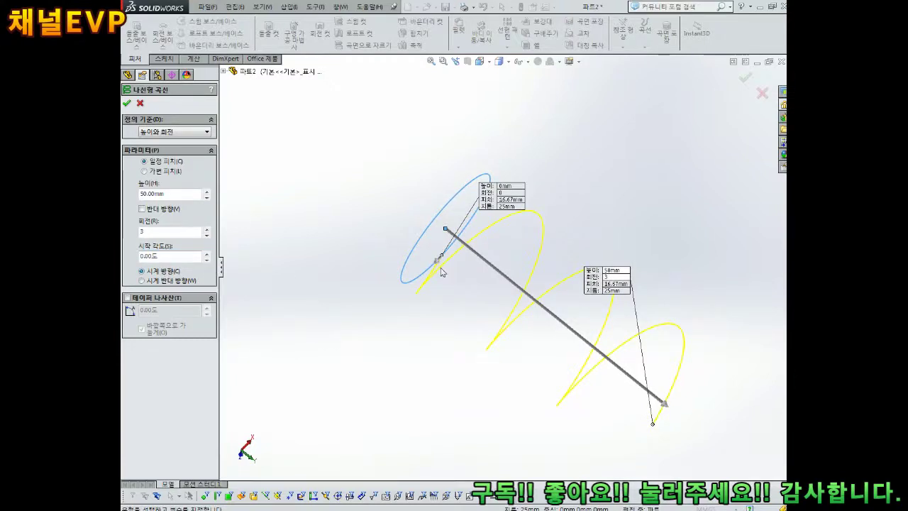
middle_click_drag(446, 275, 516, 319)
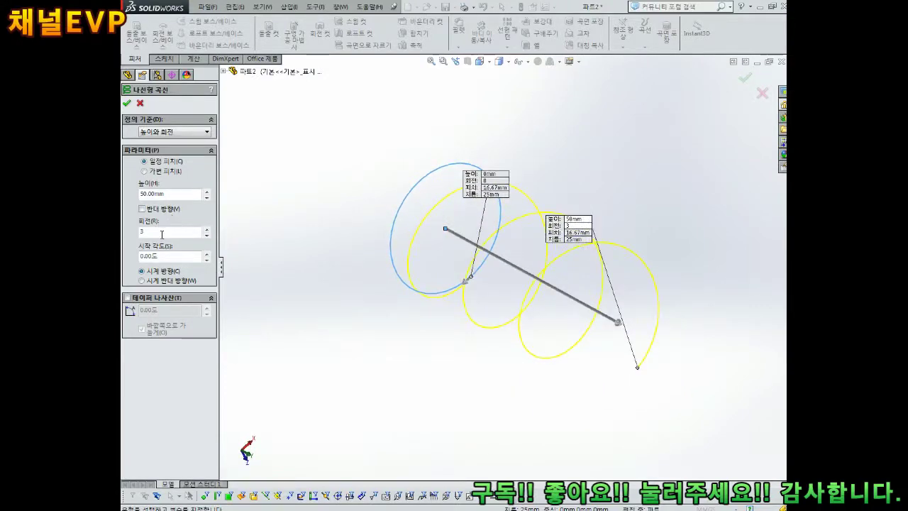
left_click(126, 104)
Examine the finished helix and its two open ends from several angles
middle_click_drag(371, 130, 565, 205)
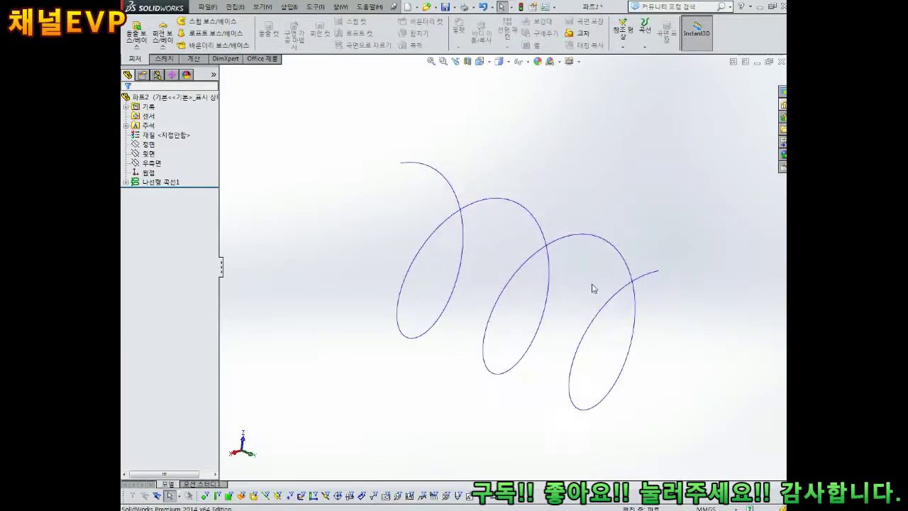
middle_click_drag(594, 288, 607, 248)
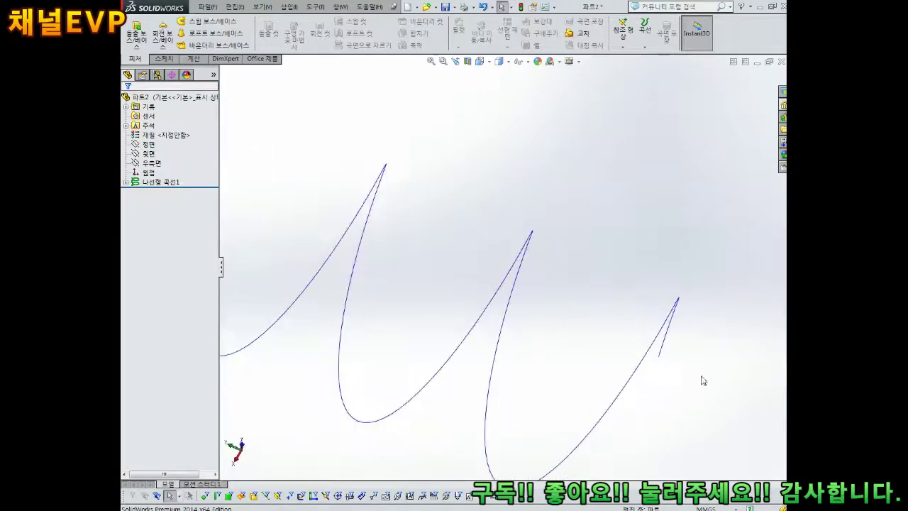
middle_click_drag(703, 381, 657, 300)
key("f")
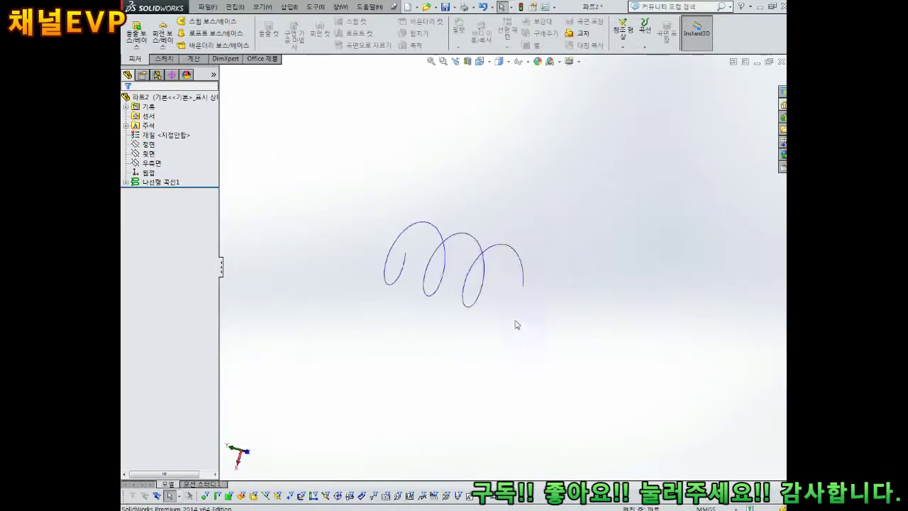
middle_click_drag(516, 324, 415, 385)
middle_click_drag(492, 206, 429, 209)
Start a reference plane and choose the Right Plane as its first reference
left_click(622, 32)
left_click(638, 60)
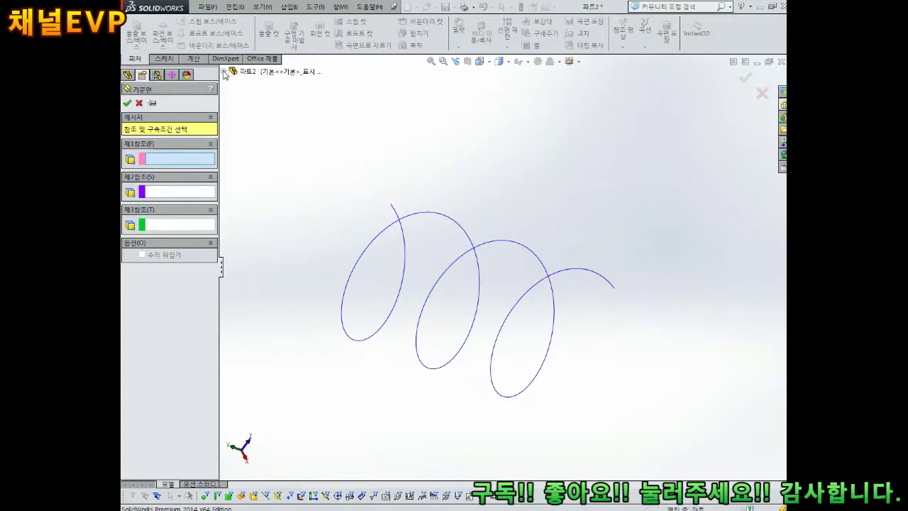
left_click(224, 72)
middle_click_drag(255, 229, 389, 244)
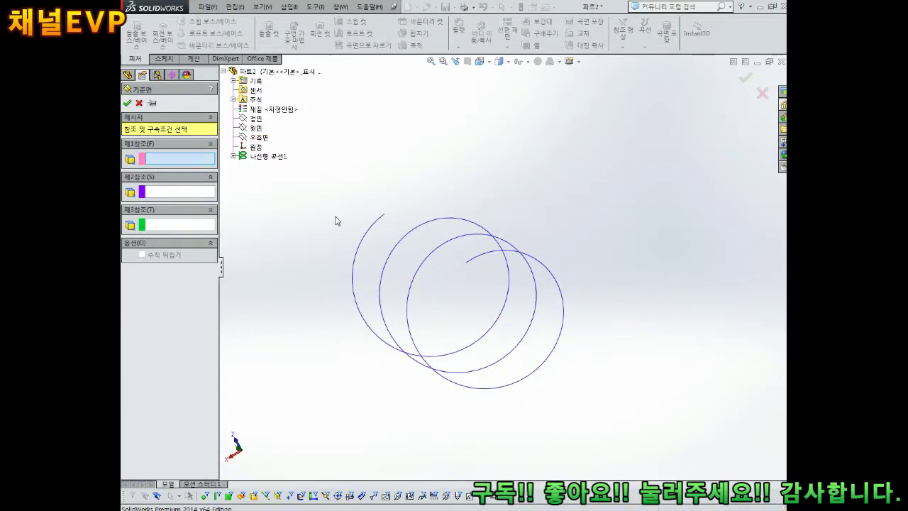
middle_click_drag(336, 219, 281, 165)
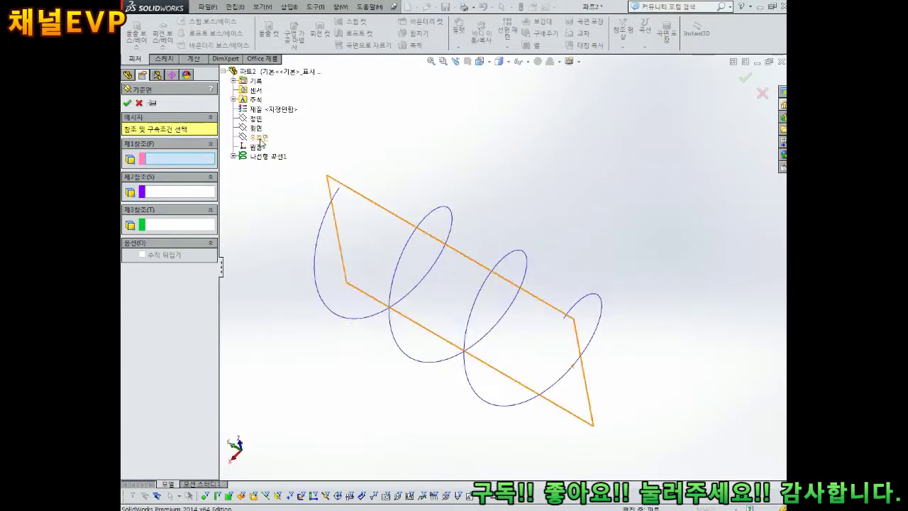
middle_click_drag(351, 251, 426, 234)
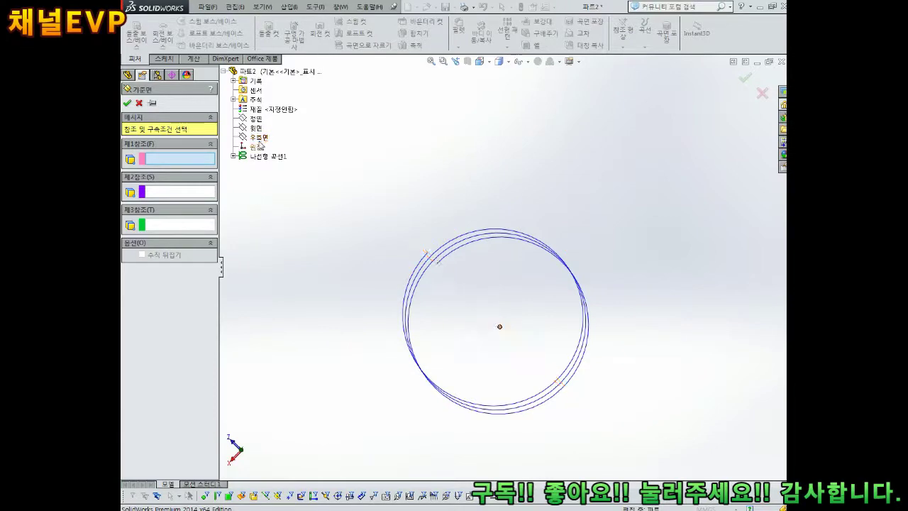
left_click(259, 138)
middle_click_drag(518, 334, 529, 337)
scroll(426, 262, "down", 8)
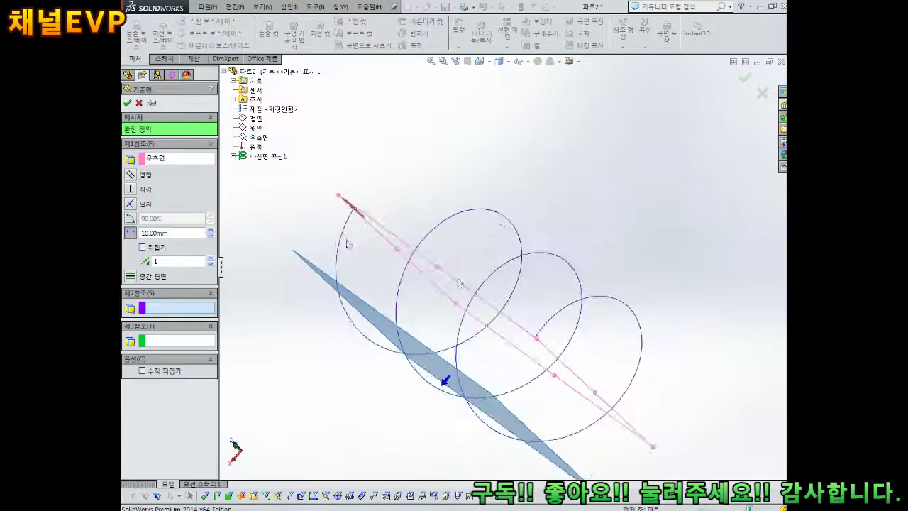
Add the helix's end point as second reference, keeping the plane parallel to the Right Plane, and accept the reference plane
scroll(430, 295, "up", 10)
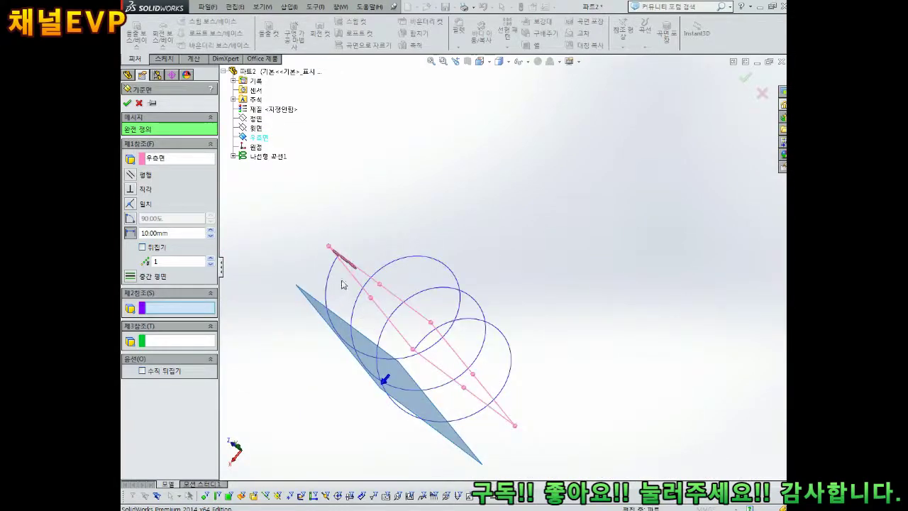
scroll(346, 284, "down", 5)
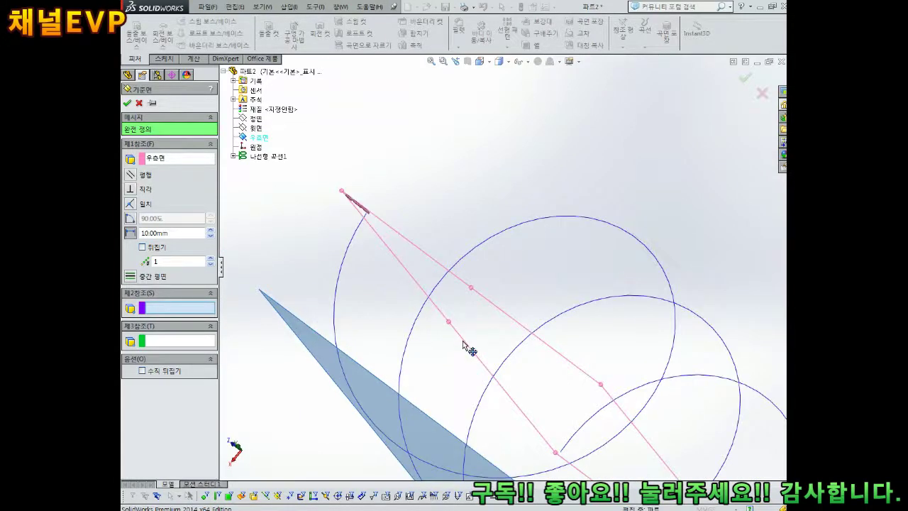
scroll(464, 345, "up", 3)
mouse_move(472, 357)
middle_mouse_down()
mouse_move(513, 319)
mouse_move(509, 342)
middle_mouse_up()
scroll(441, 264, "down", 3)
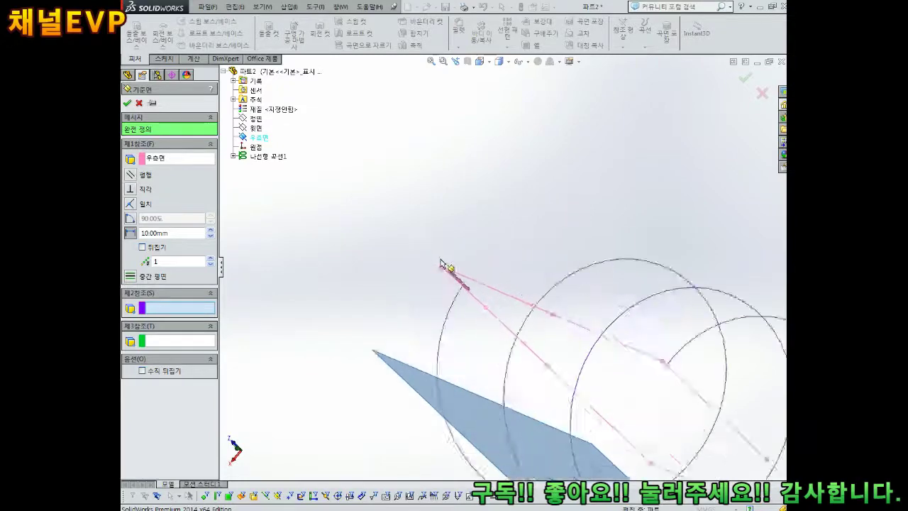
scroll(441, 263, "down", 3)
left_click(521, 258)
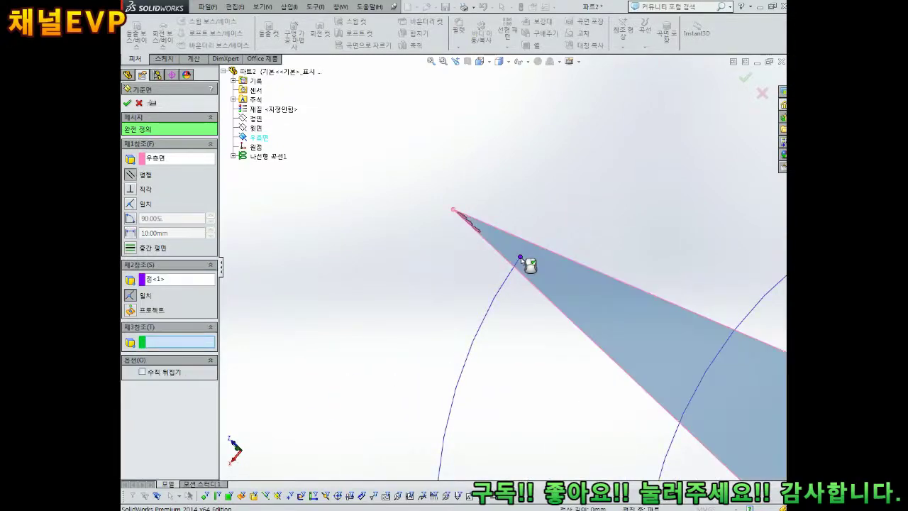
scroll(537, 279, "up", 5)
middle_click_drag(561, 315, 600, 317)
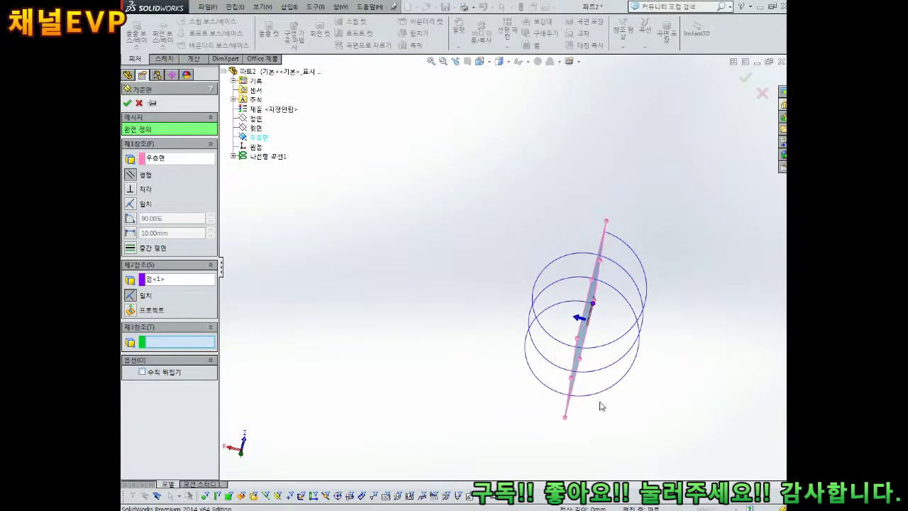
middle_click_drag(600, 405, 624, 303)
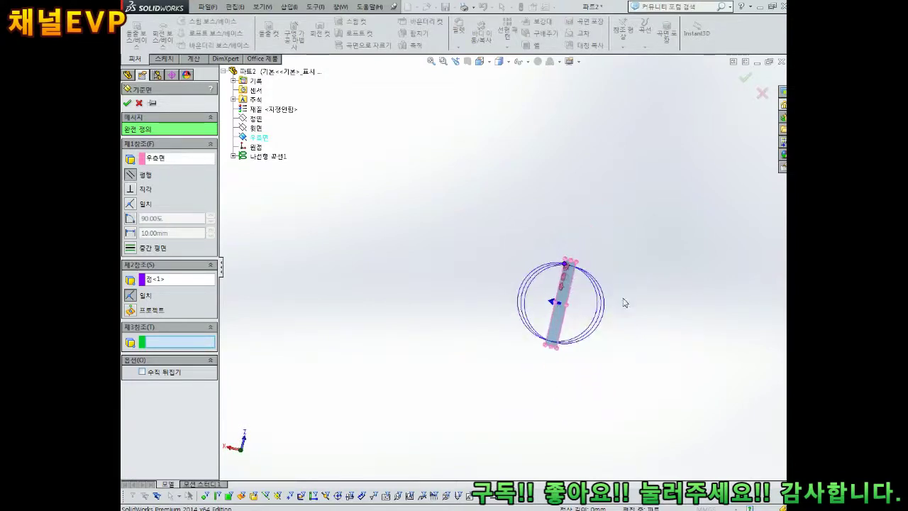
scroll(585, 300, "down", 2)
middle_click_drag(561, 312, 546, 301)
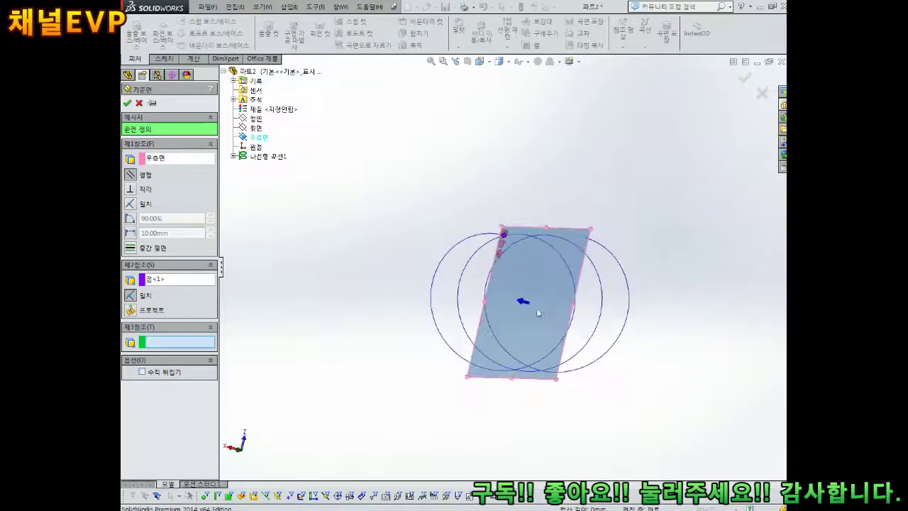
left_click(129, 104)
Open a new sketch on the reference plane that passes through the helix's end point
middle_click_drag(437, 180, 504, 135)
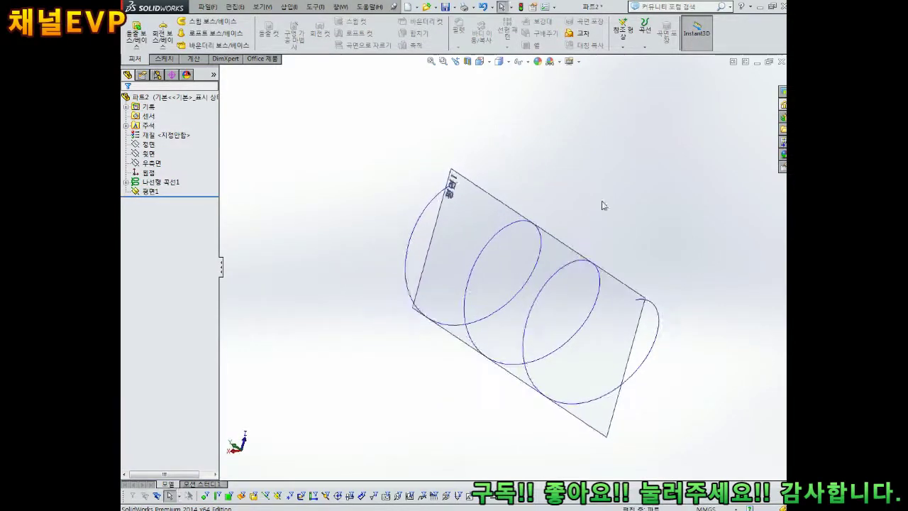
scroll(594, 308, "down", 5)
left_click(537, 277)
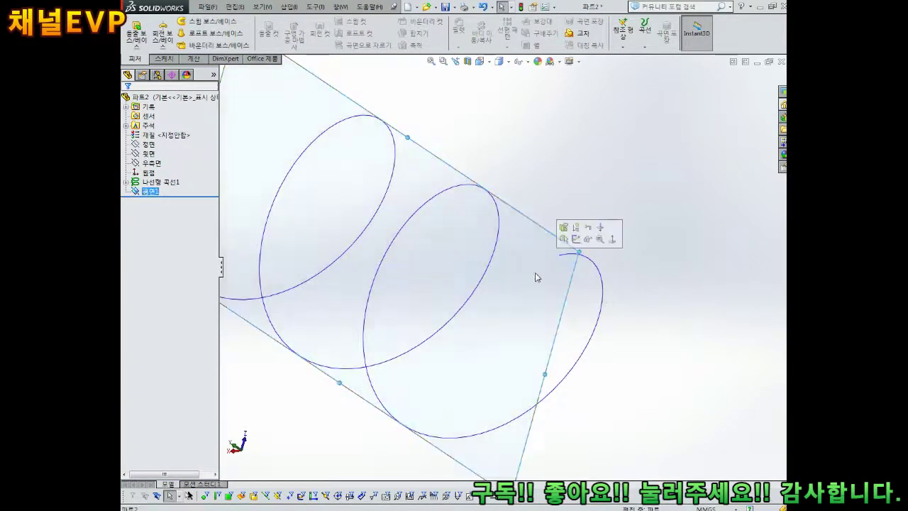
left_click(562, 324)
left_click(590, 284)
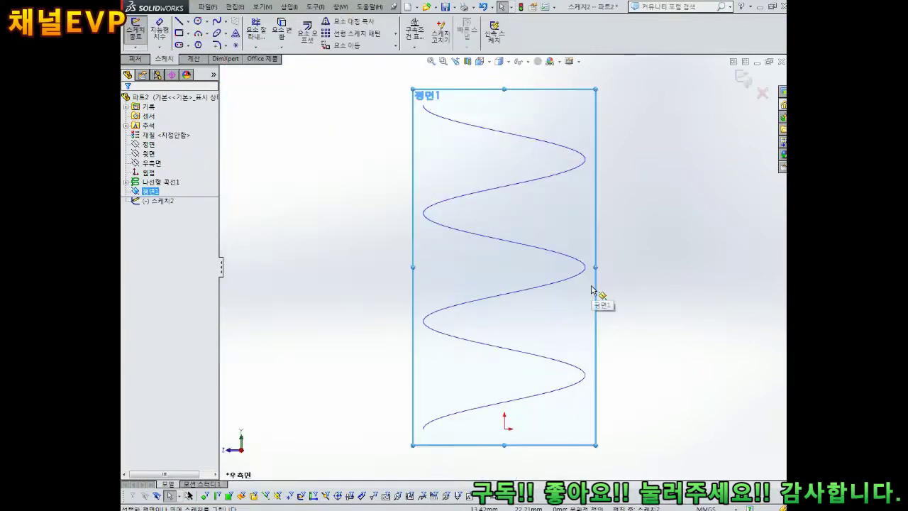
Sketch a circle of about 1.3 mm radius just beside the helix's lower end
scroll(539, 298, "up", 2)
scroll(482, 394, "down", 4)
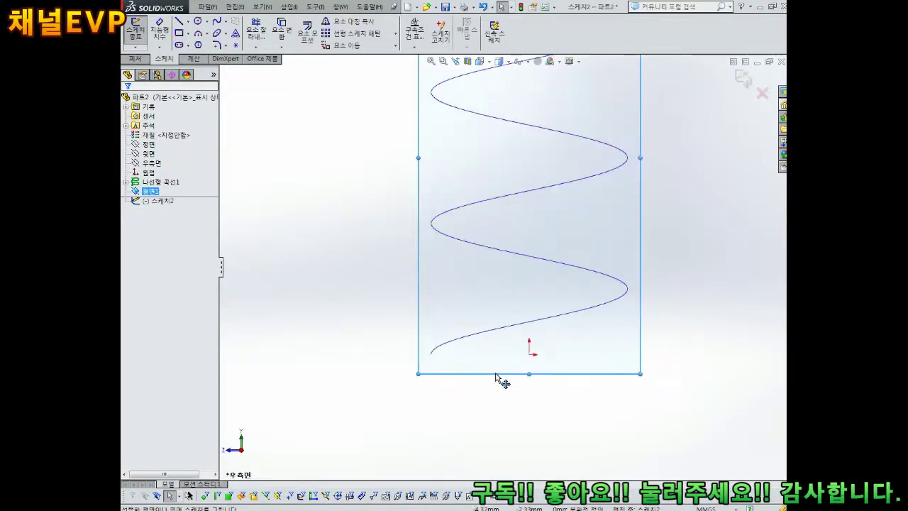
left_click(200, 24)
left_click(446, 361)
left_click(457, 362)
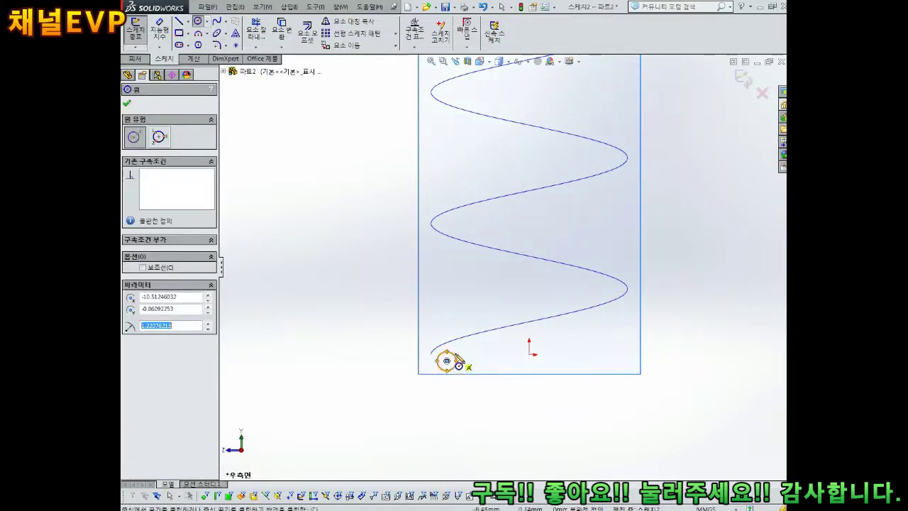
key("Escape")
Dimension the small circle's diameter as 3 mm
right_click_drag(471, 413, 471, 369)
left_click(455, 362)
left_click(470, 320)
type("3")
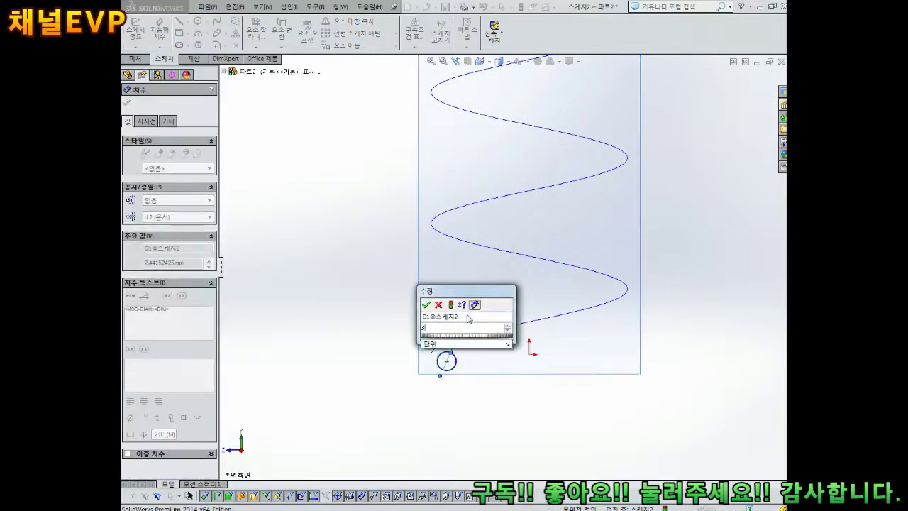
key("Return")
scroll(482, 298, "down", 3)
key("Escape")
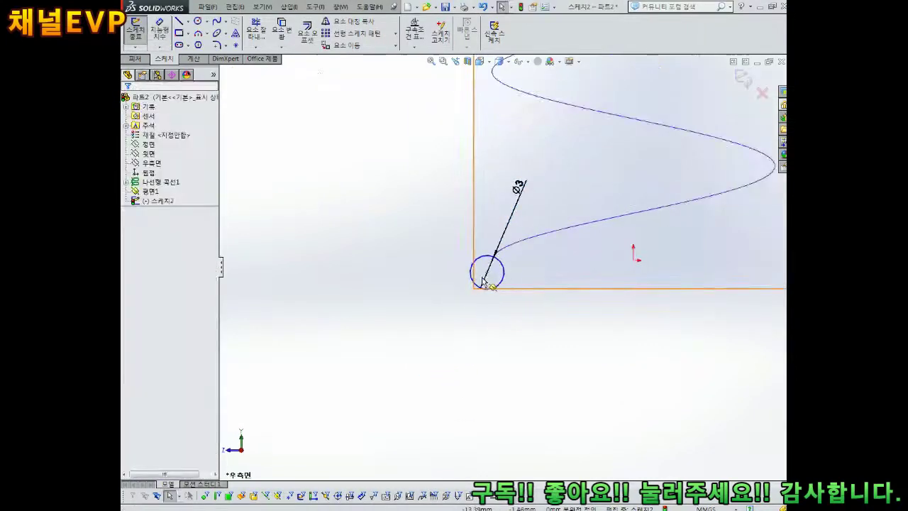
Move the 3 mm circle outside the reference plane's outline, away from the helix's lower end
left_click_drag(482, 281, 433, 257)
key("Escape")
scroll(484, 268, "up", 2)
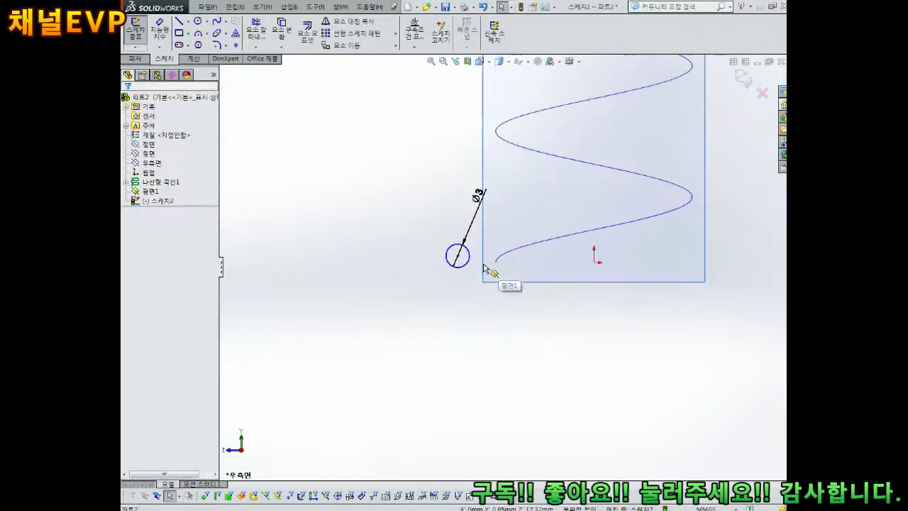
Try to relate the 3 mm circle's centre to the helix's lower end point
scroll(480, 265, "down", 2)
left_click(444, 252)
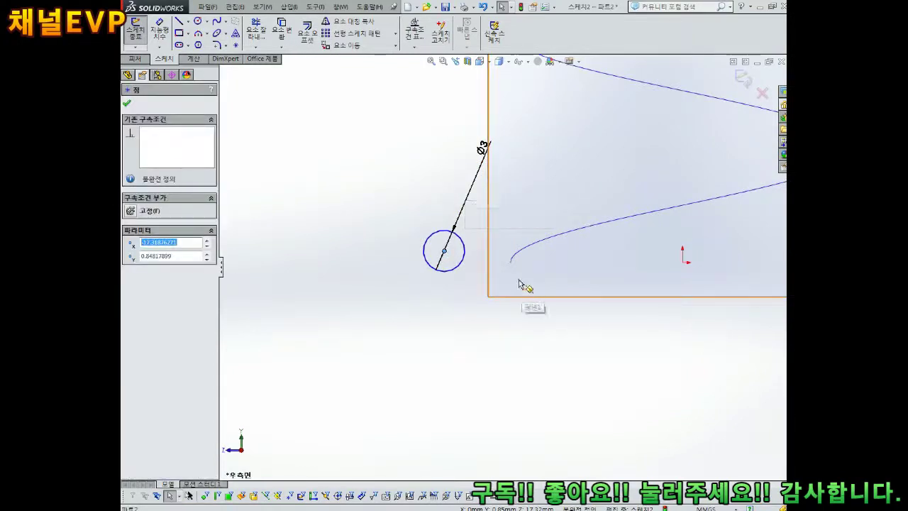
left_click(511, 264, "ctrl")
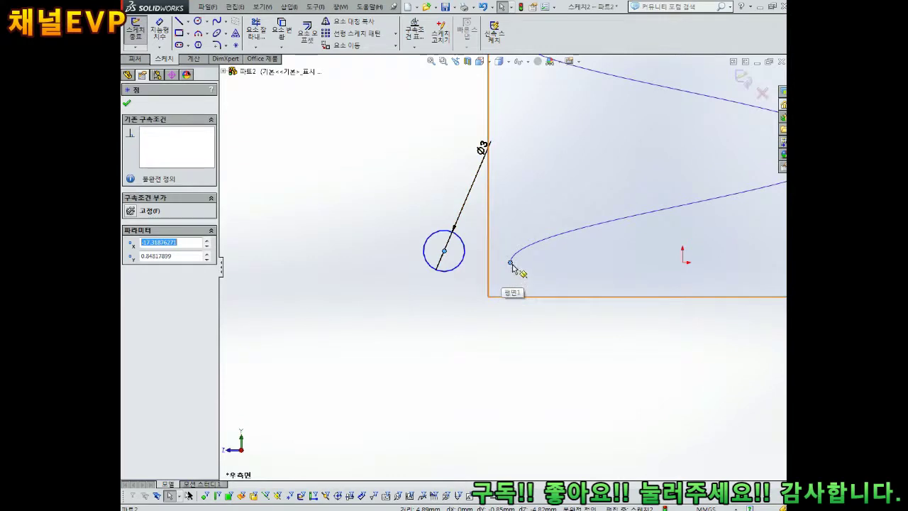
key("Escape")
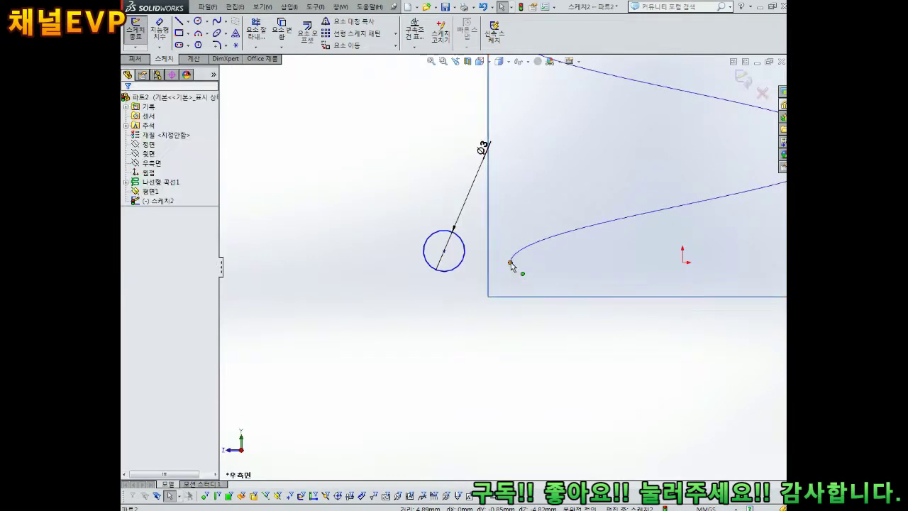
left_click(445, 252)
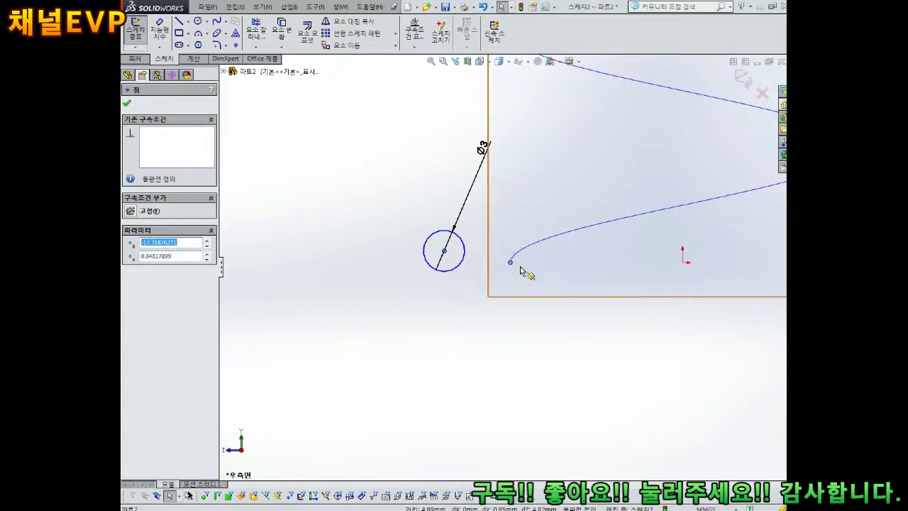
scroll(520, 270, "up", 2)
scroll(510, 255, "down", 3)
scroll(532, 251, "up", 2)
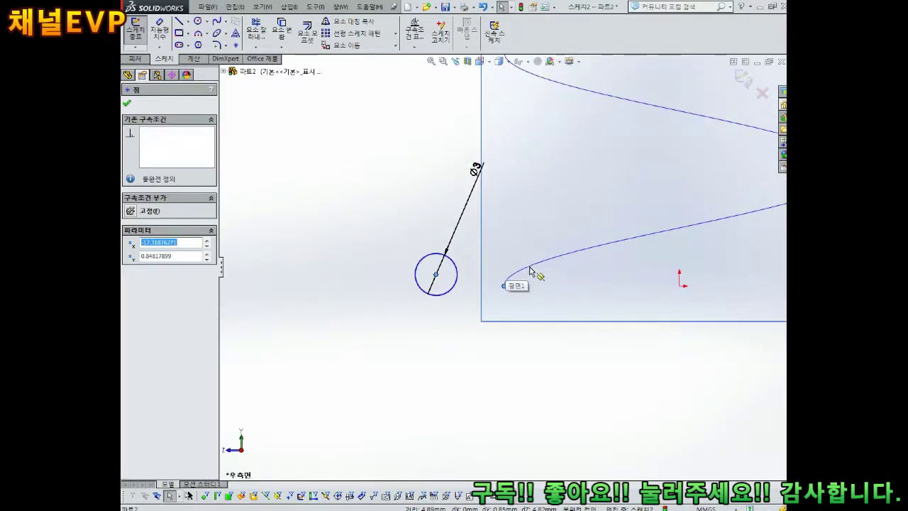
scroll(521, 264, "up", 1)
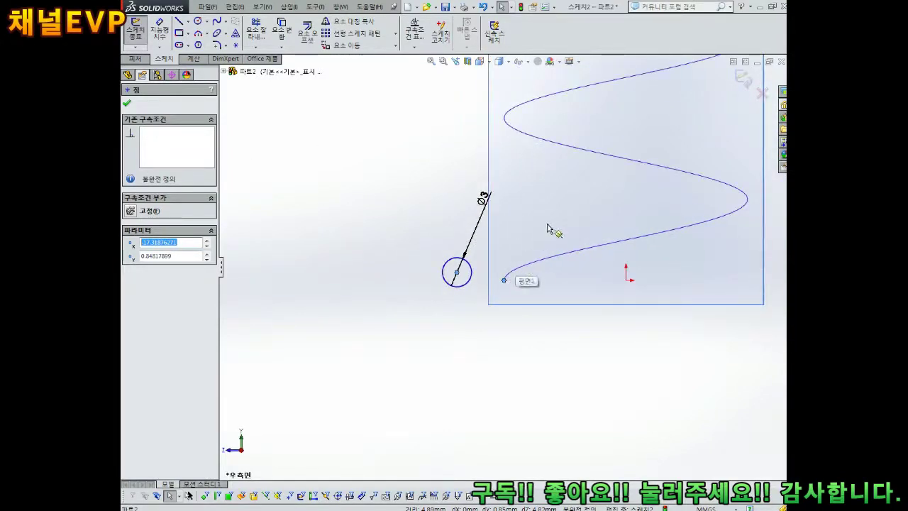
key("Escape")
Examine the 3 mm circle's position relative to the helix and reference plane from several angles
scroll(561, 220, "up", 2)
middle_click_drag(565, 233, 557, 232)
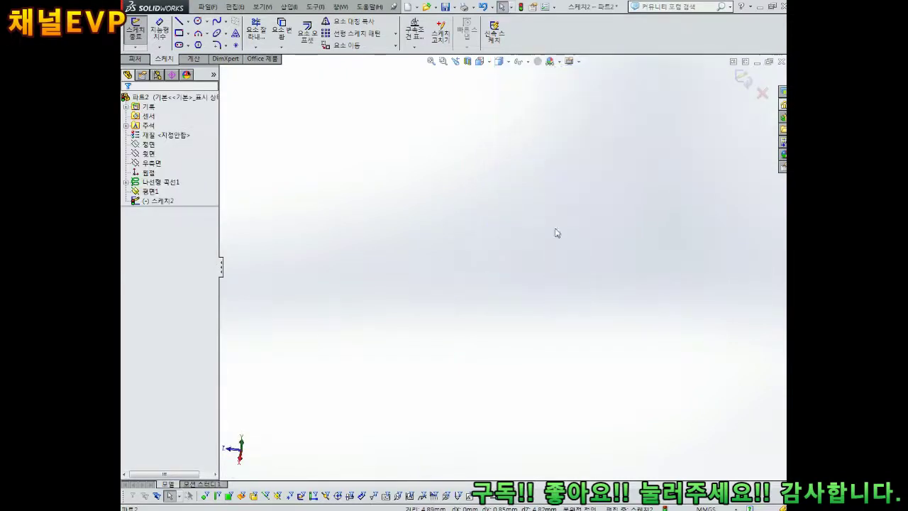
scroll(585, 191, "up", 2)
scroll(523, 146, "down", 3)
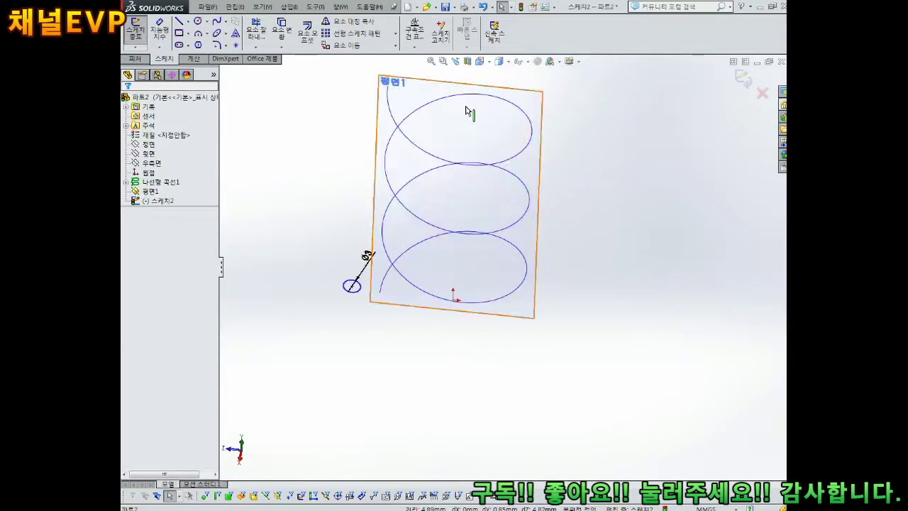
middle_click_drag(470, 105, 337, 156)
scroll(334, 153, "down", 2)
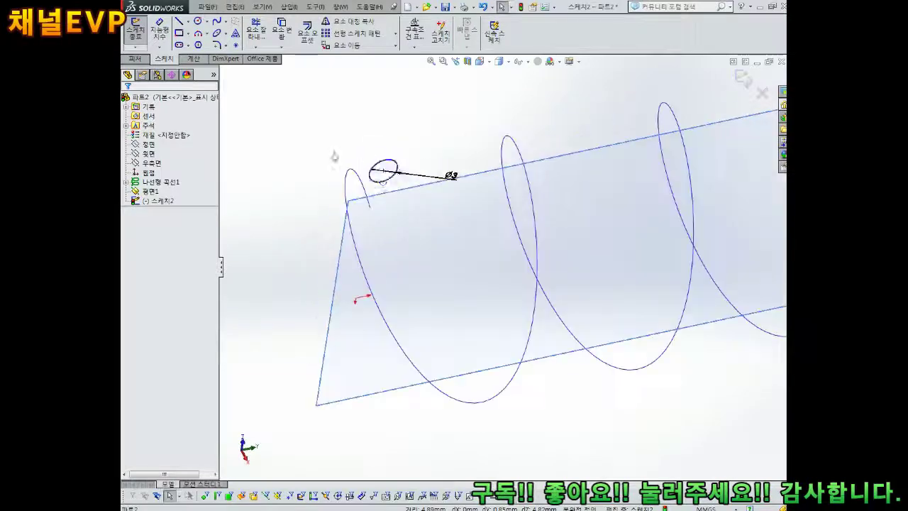
middle_click_drag(385, 203, 497, 227)
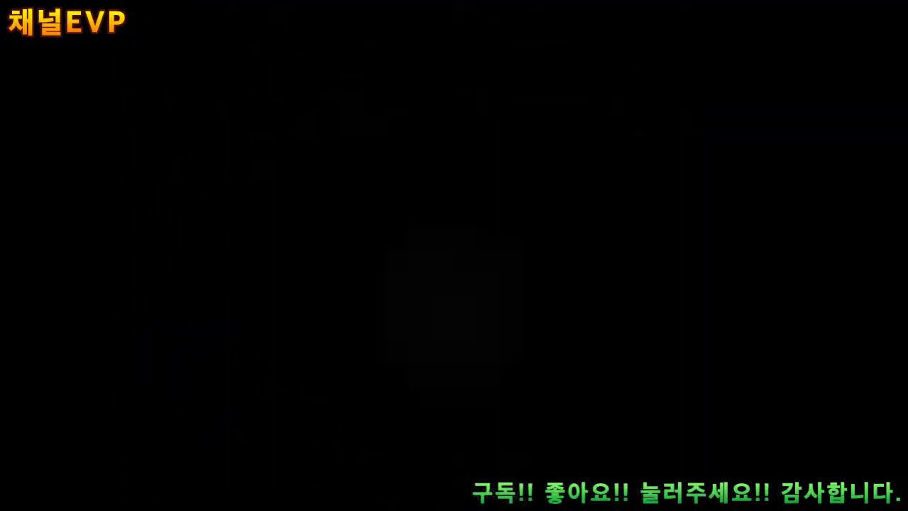